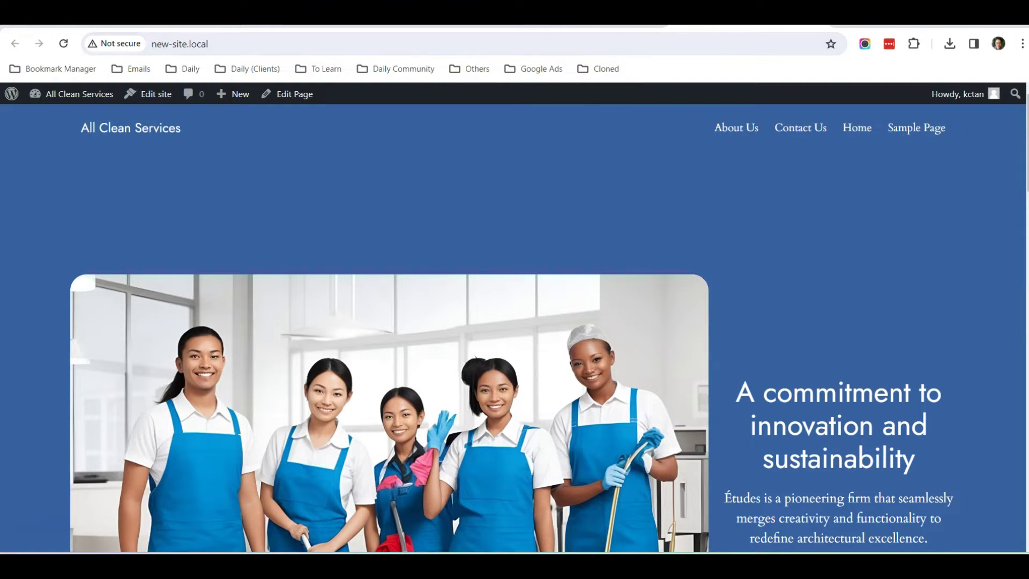
- Open the green cleaning guide post and confirm its featured image is already set
click(599, 31)
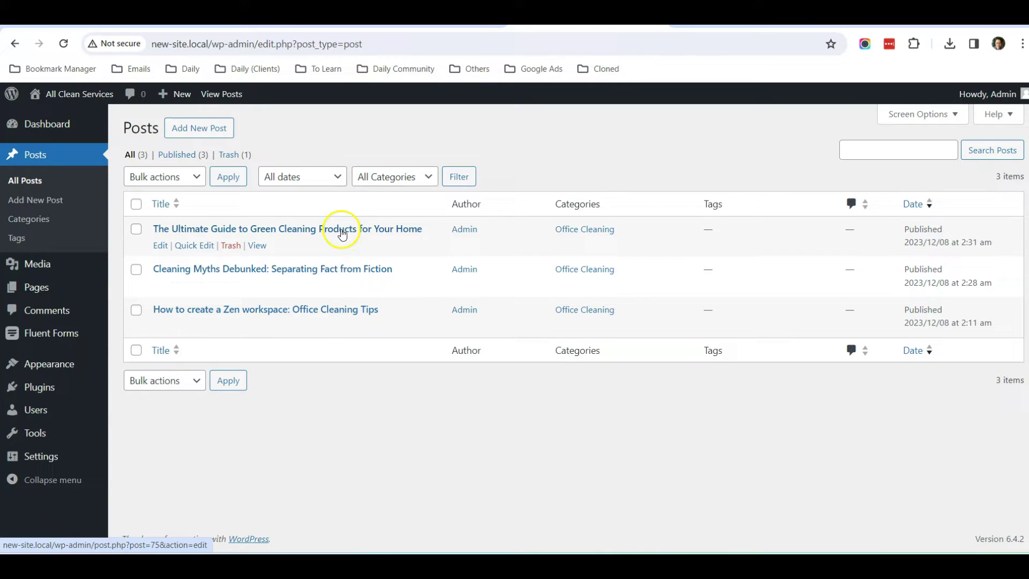
click(160, 247)
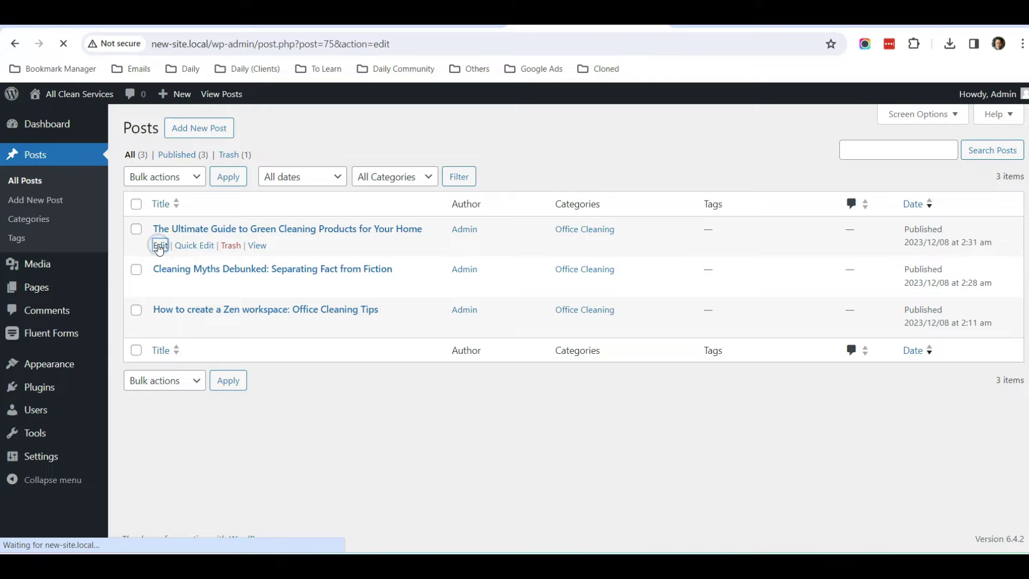
scroll(914, 272, down, 2)
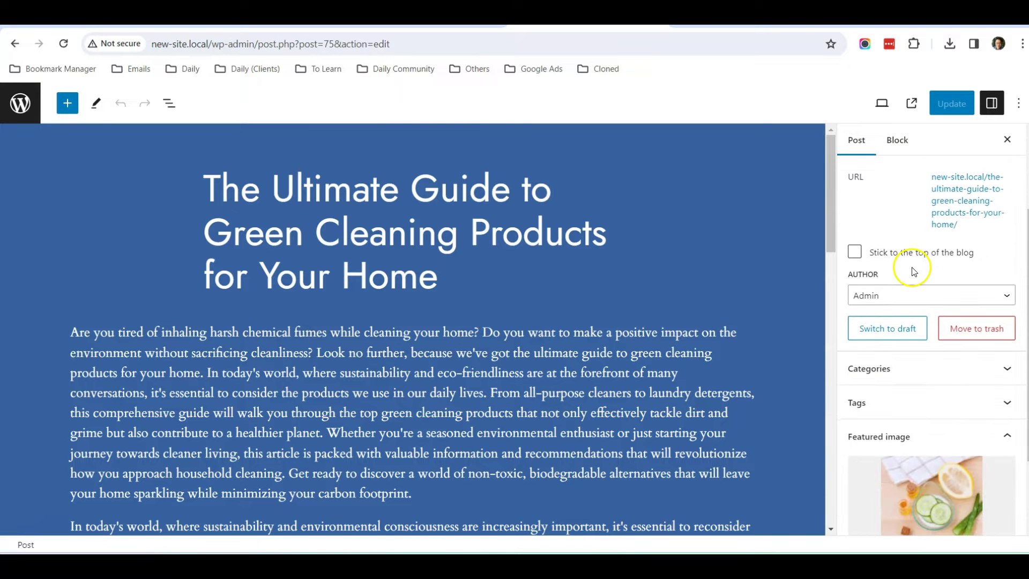
scroll(914, 272, up, 2)
scroll(906, 260, down, 4)
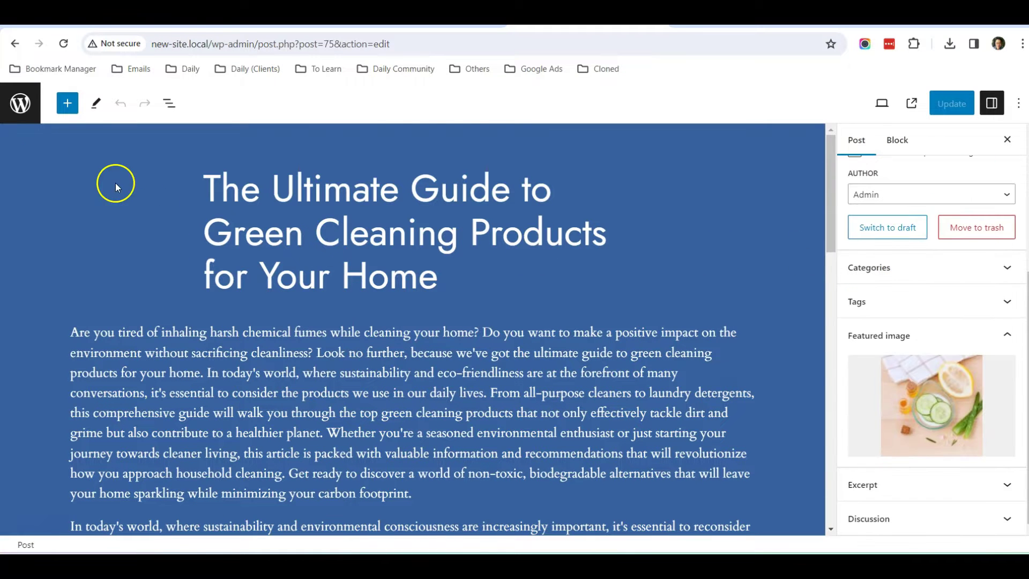
- Open the Zen workspace post and upload the zen-office-desk image to the media library
click(19, 112)
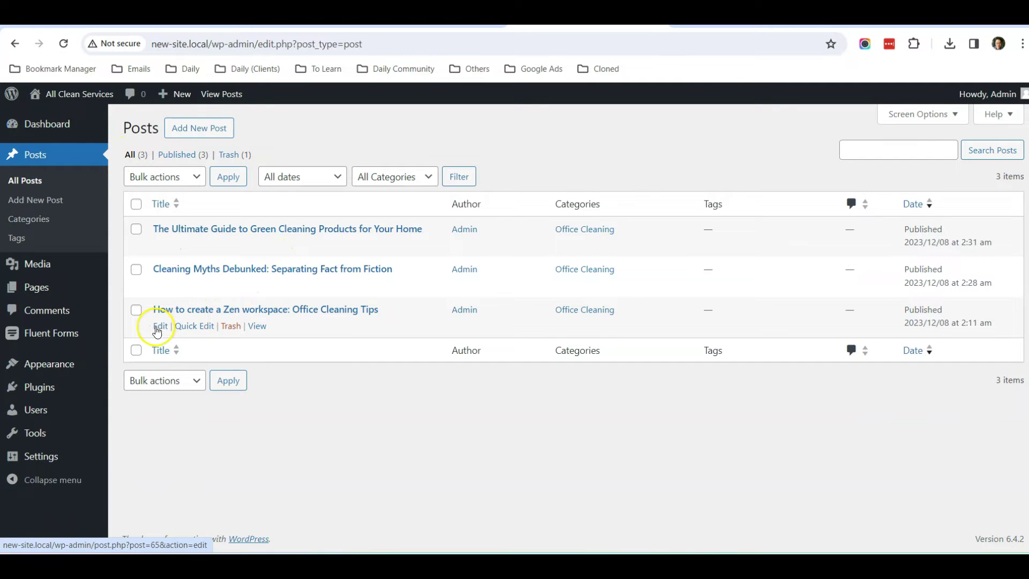
click(159, 331)
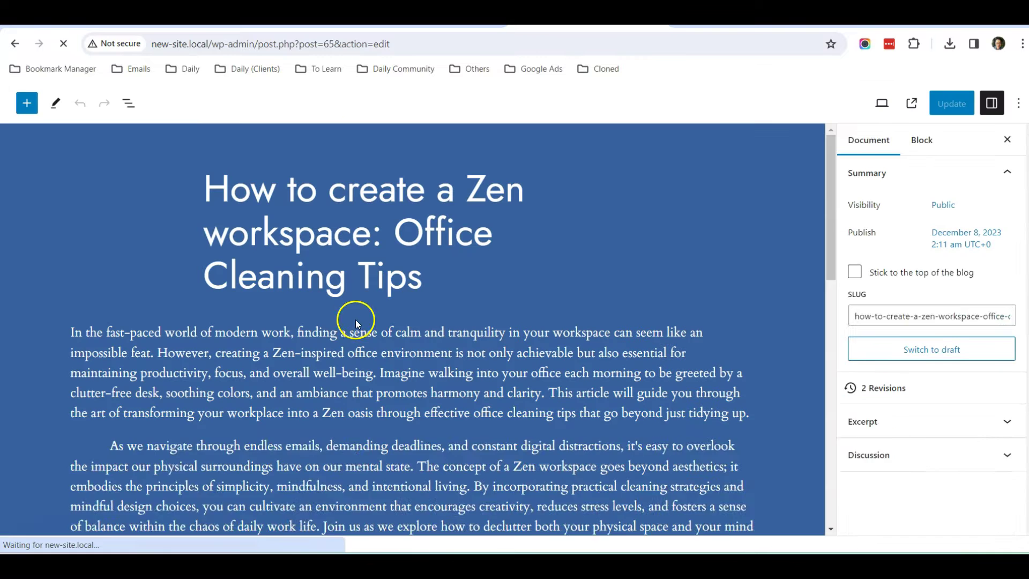
scroll(931, 268, down, 4)
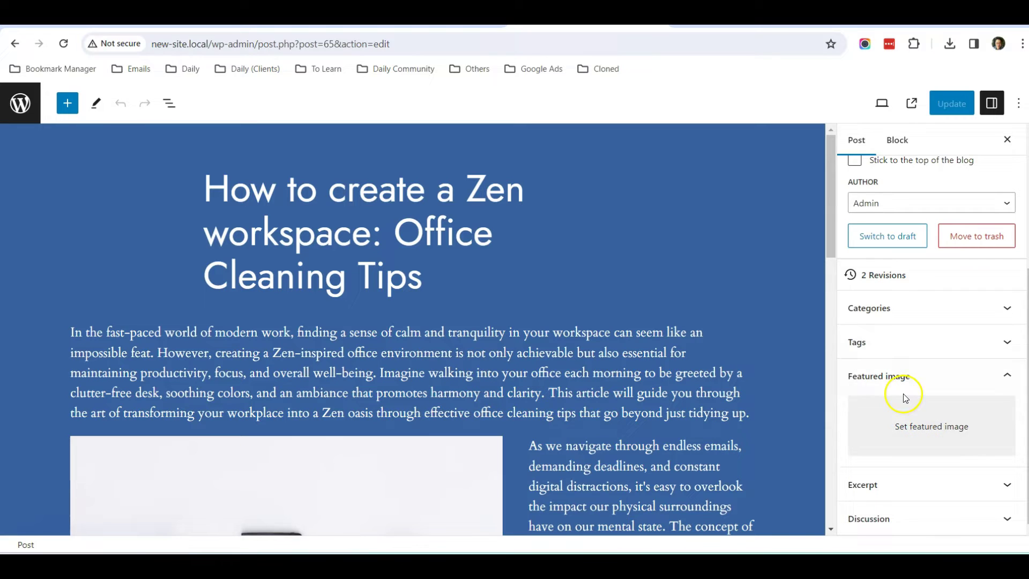
click(915, 426)
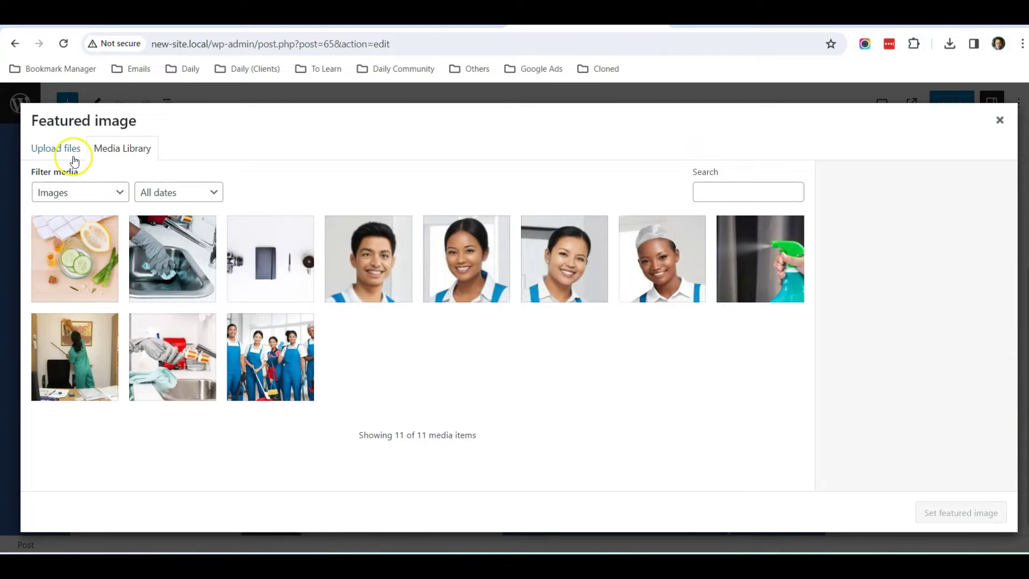
click(60, 150)
click(500, 331)
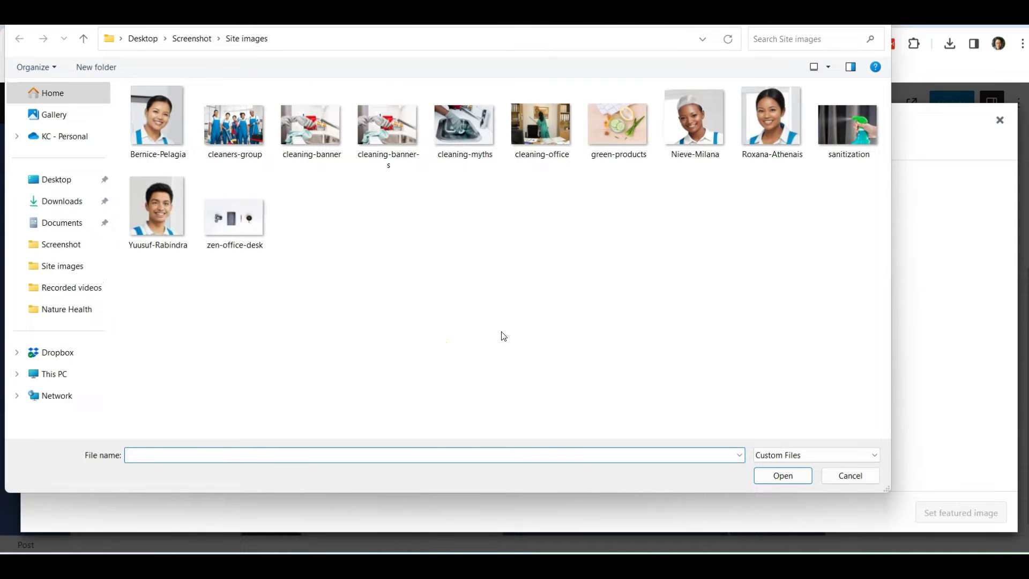
click(228, 223)
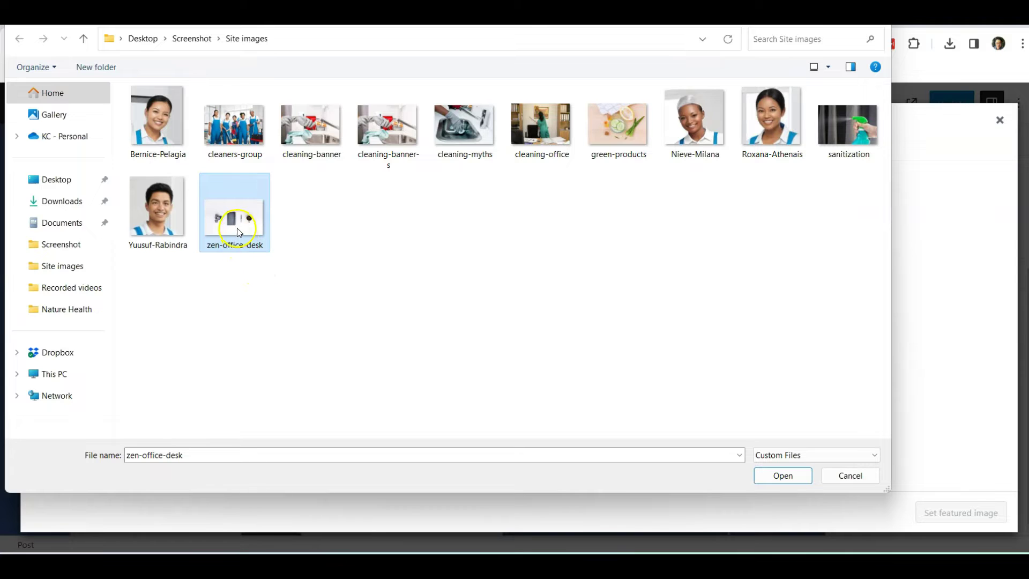
click(781, 477)
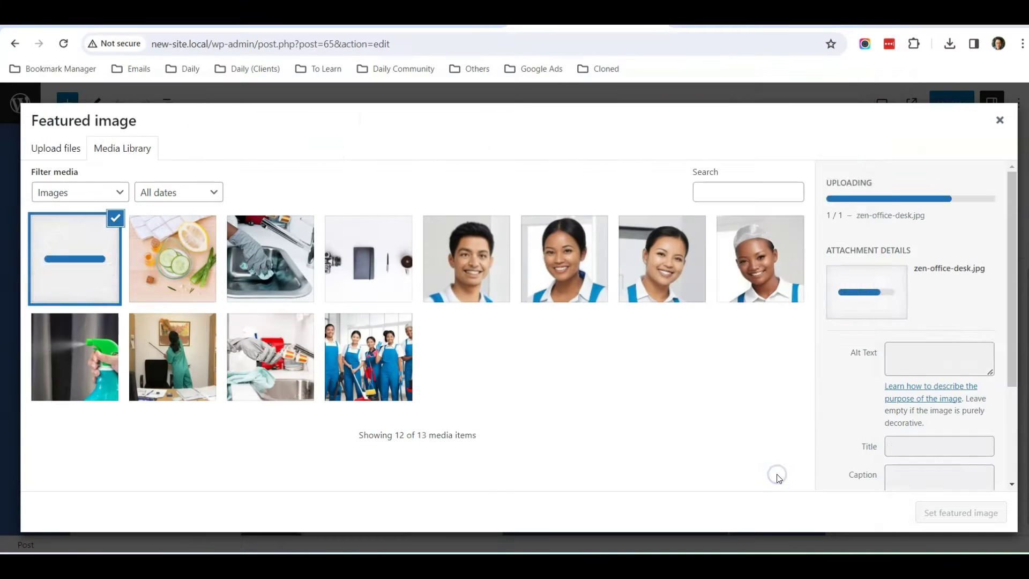
- Make zen-office-desk the post's featured image and update the post
scroll(858, 418, down, 2)
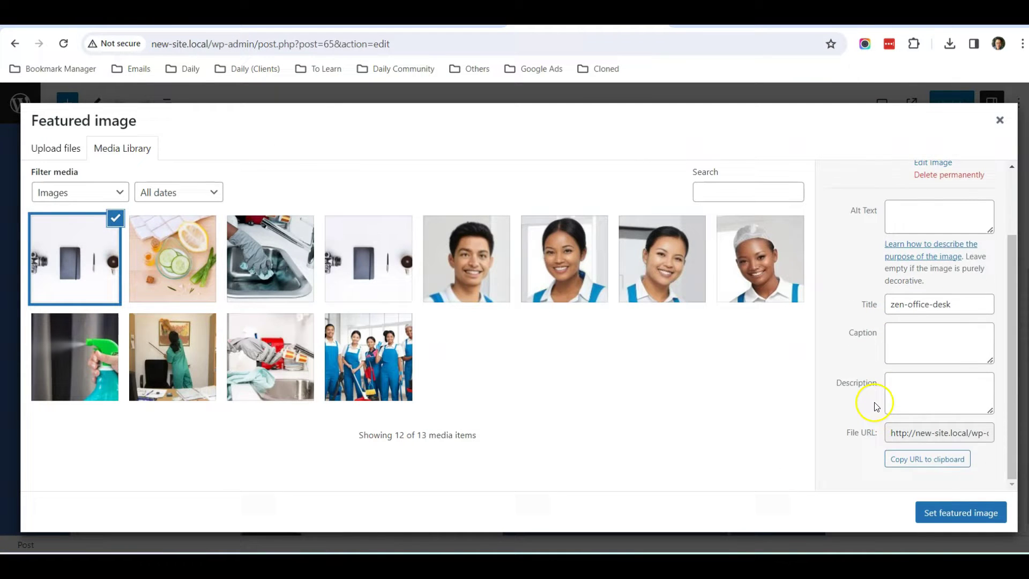
scroll(868, 322, down, 3)
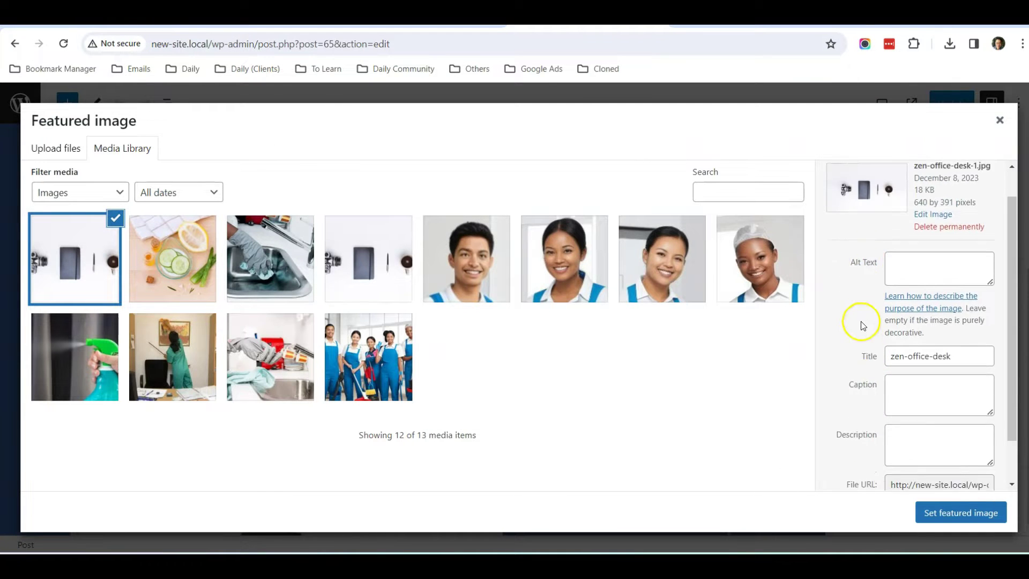
click(954, 516)
scroll(930, 432, down, 1)
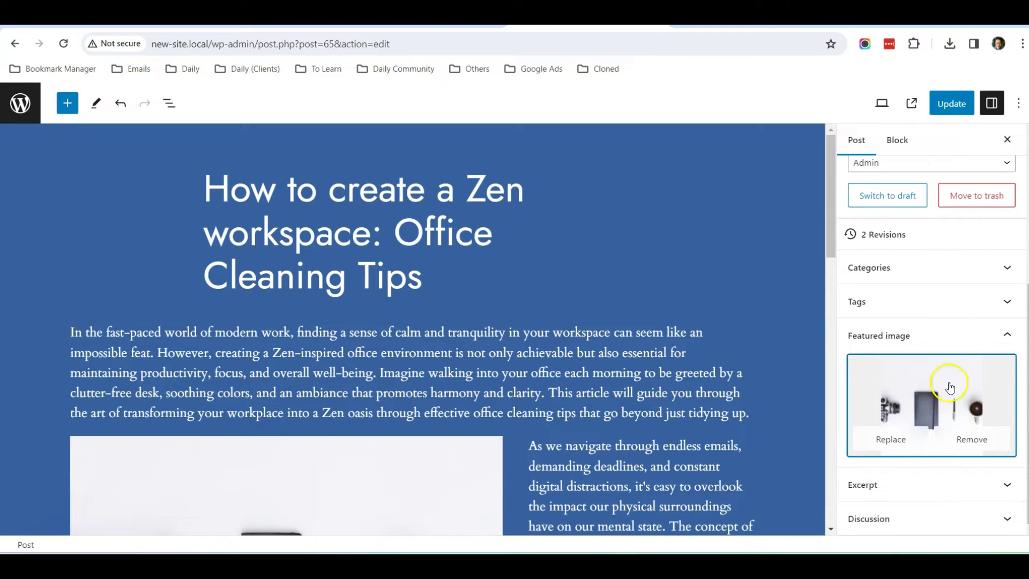
click(950, 106)
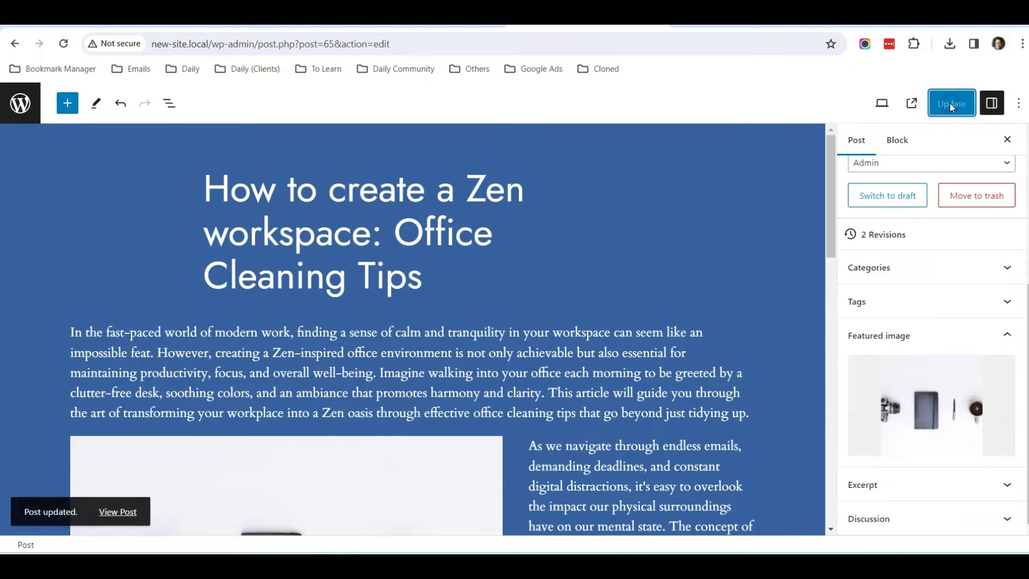
click(20, 110)
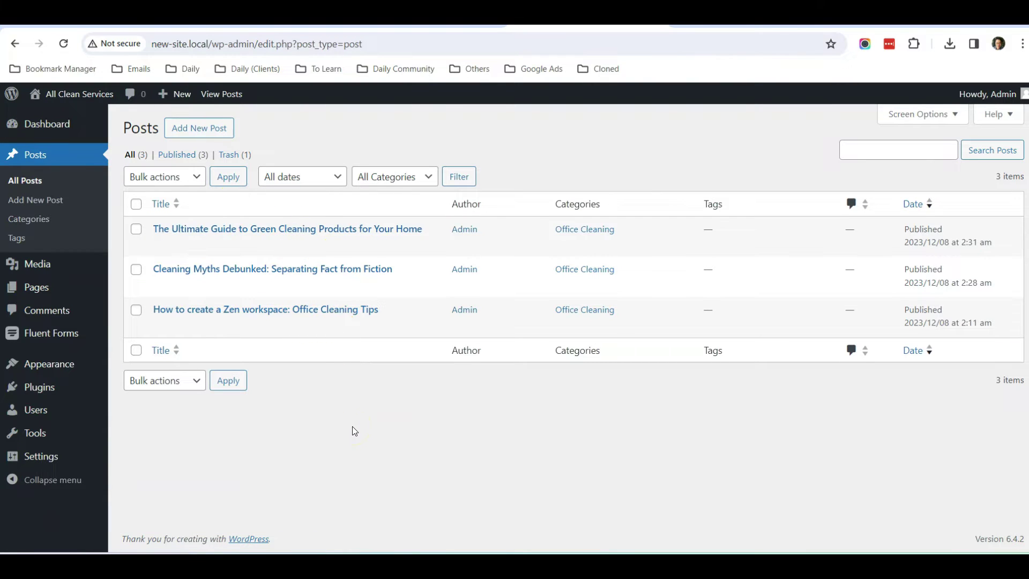
- Create a new blank page titled 'Blog'
mouse_move(41, 292)
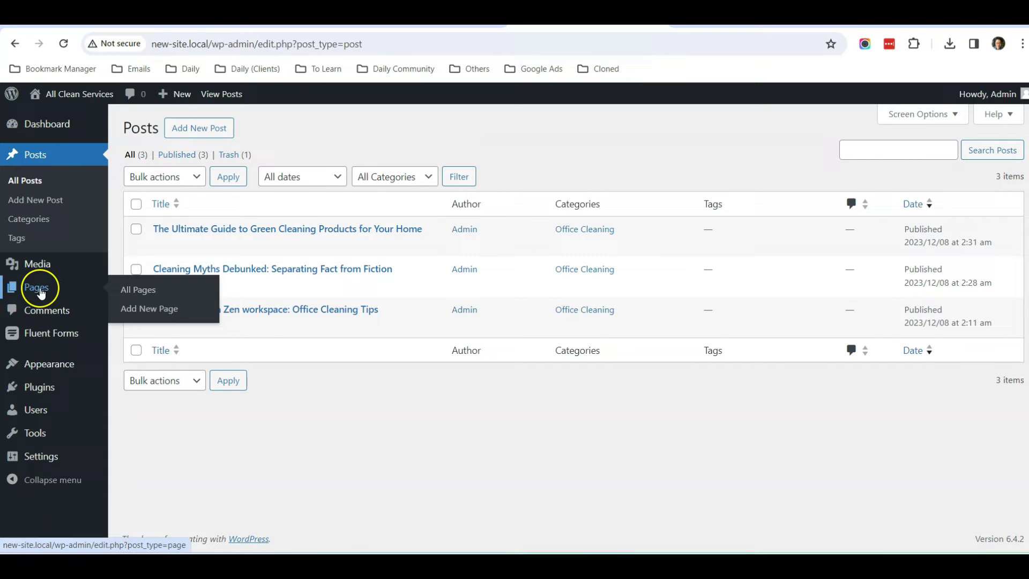
click(149, 308)
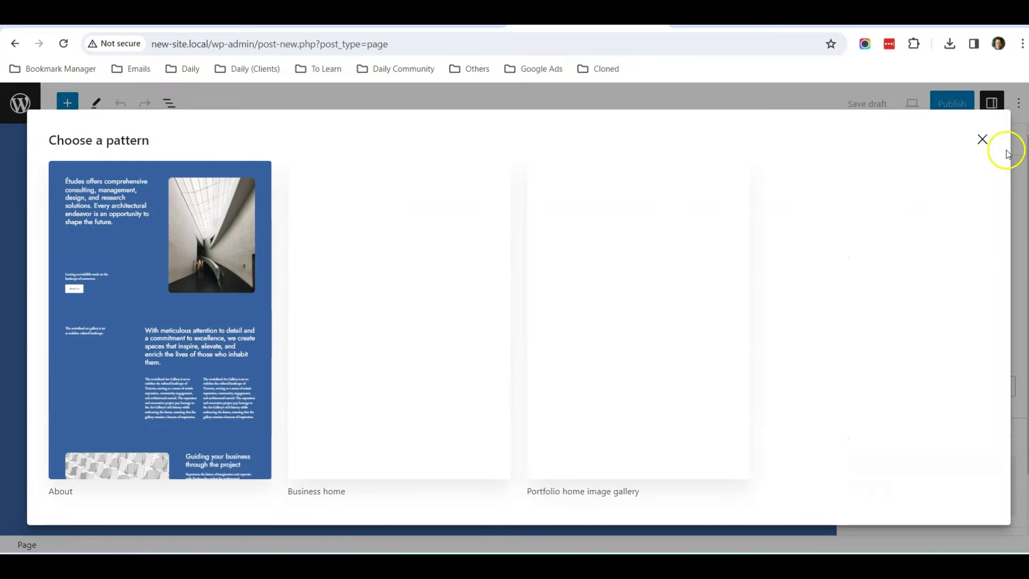
click(983, 140)
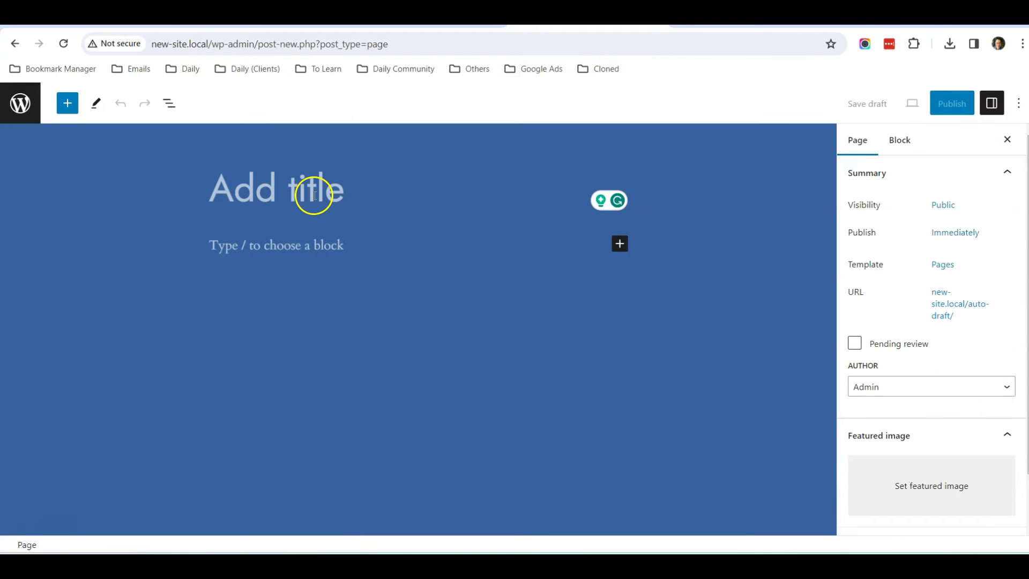
text(Blog)
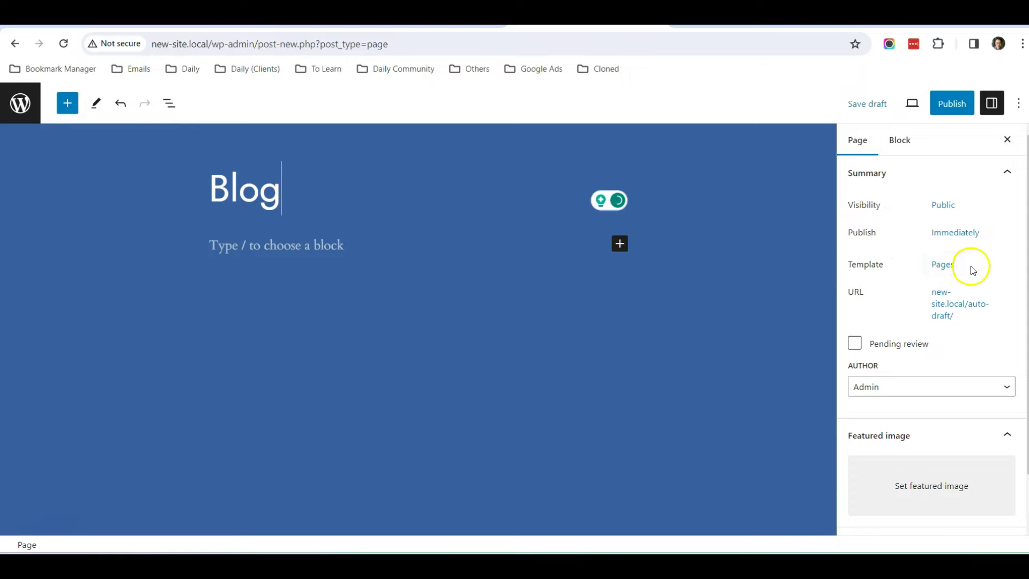
- Assign the Page No Title template to the Blog page
click(946, 268)
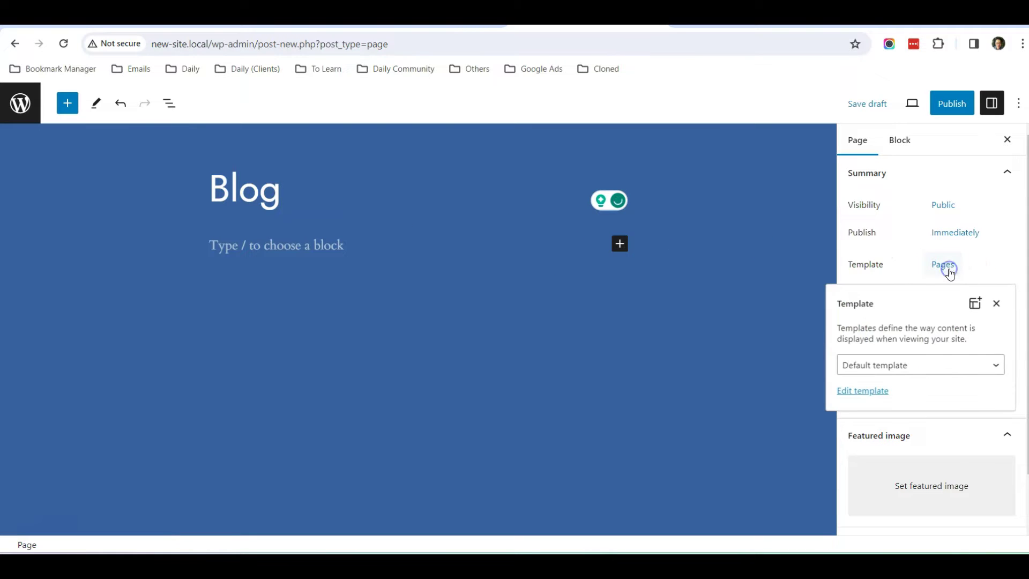
click(939, 370)
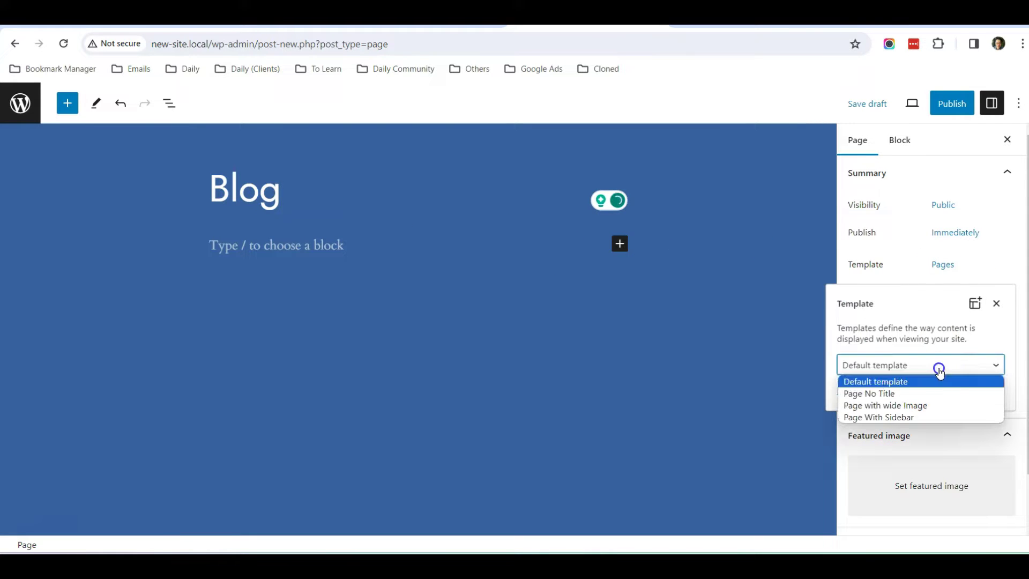
click(909, 395)
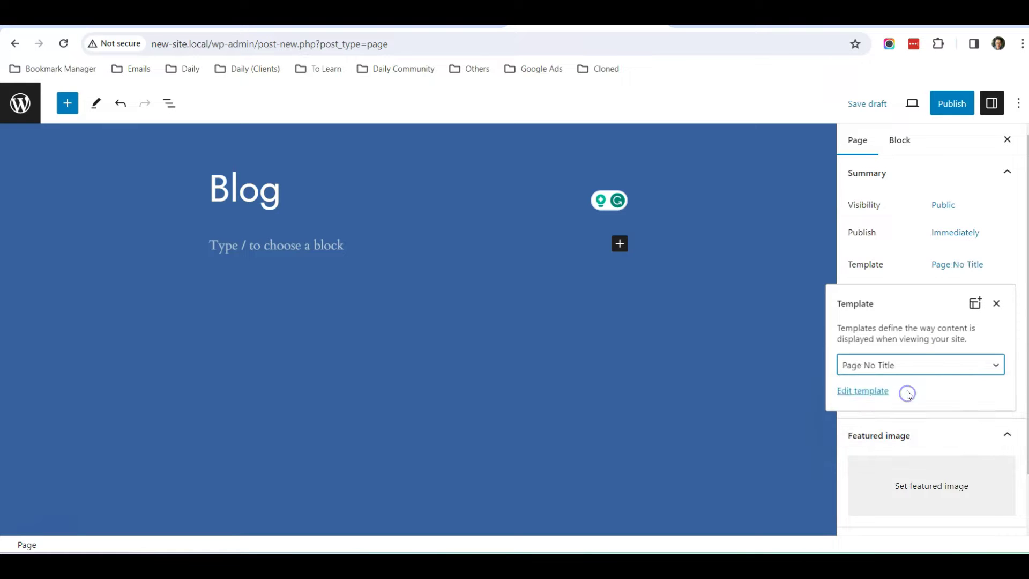
click(780, 350)
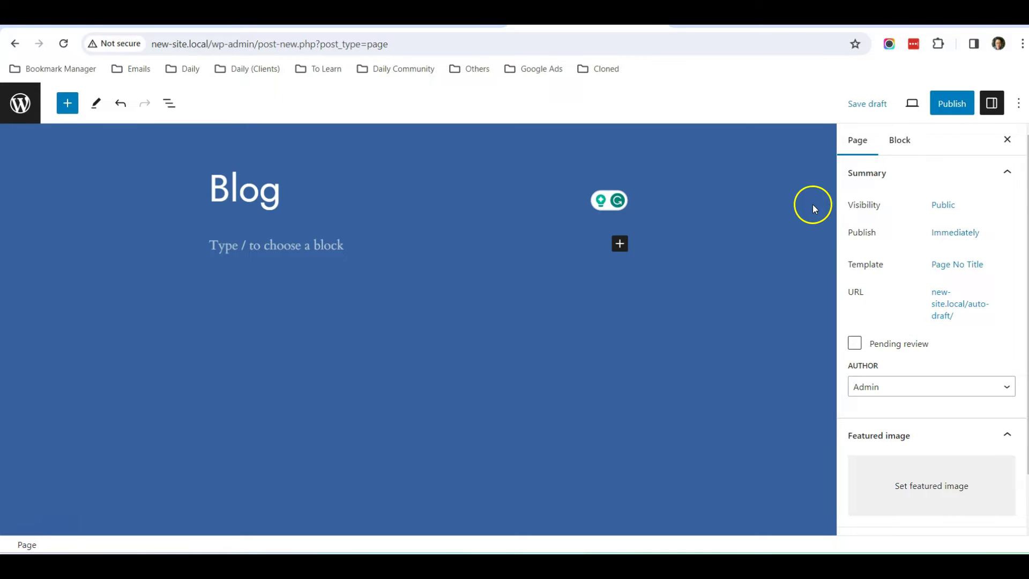
- Publish the Blog page and go back to the Pages list
click(951, 104)
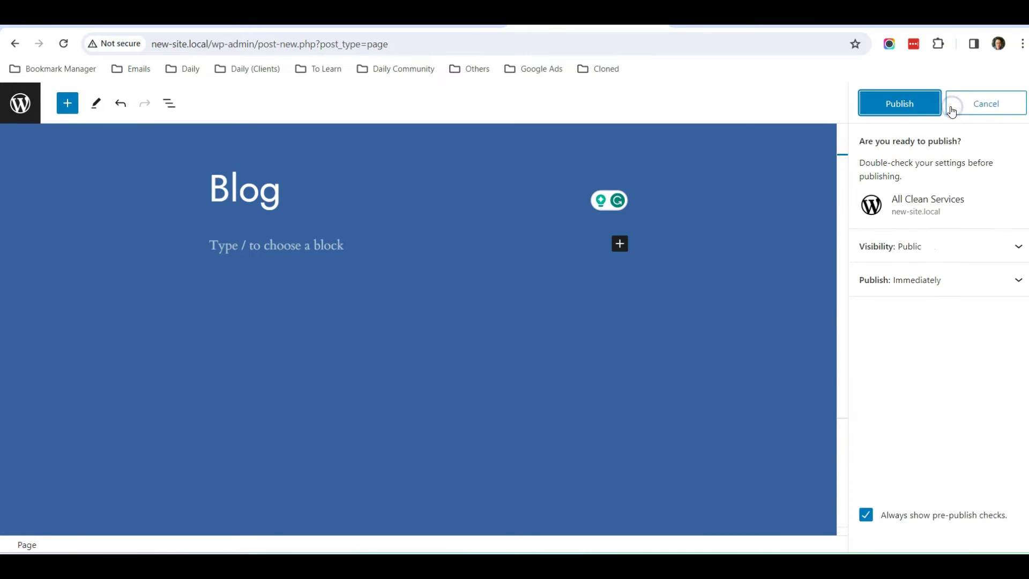
click(920, 104)
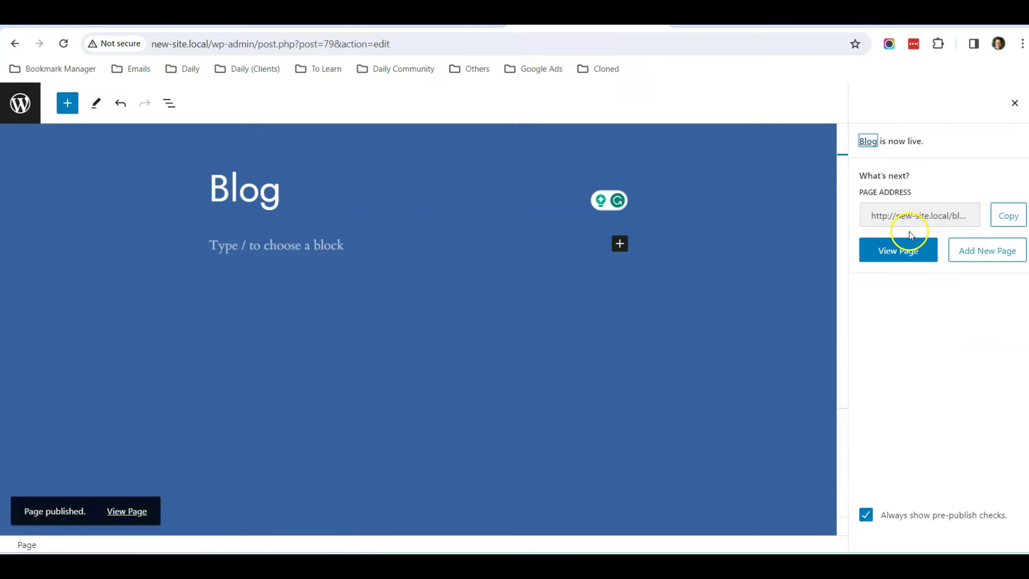
click(1014, 103)
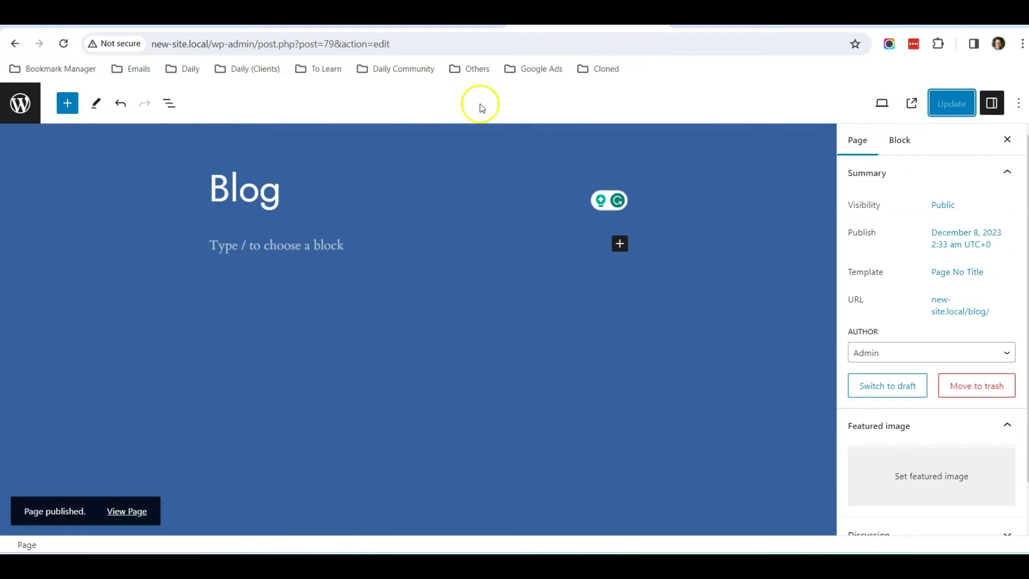
click(28, 116)
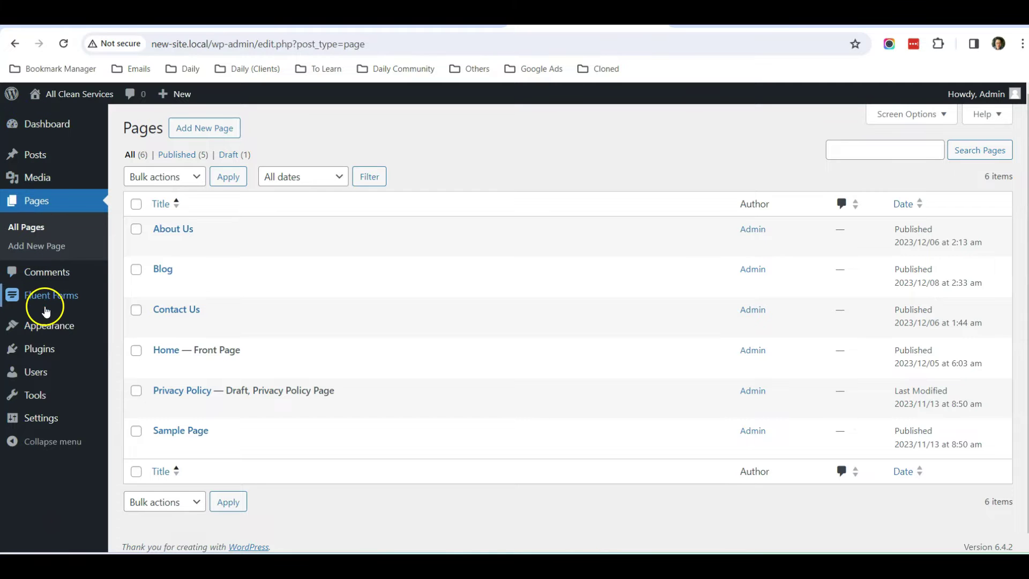
- Search the plugin directory for 'content view', then install and activate Content Views
mouse_move(47, 354)
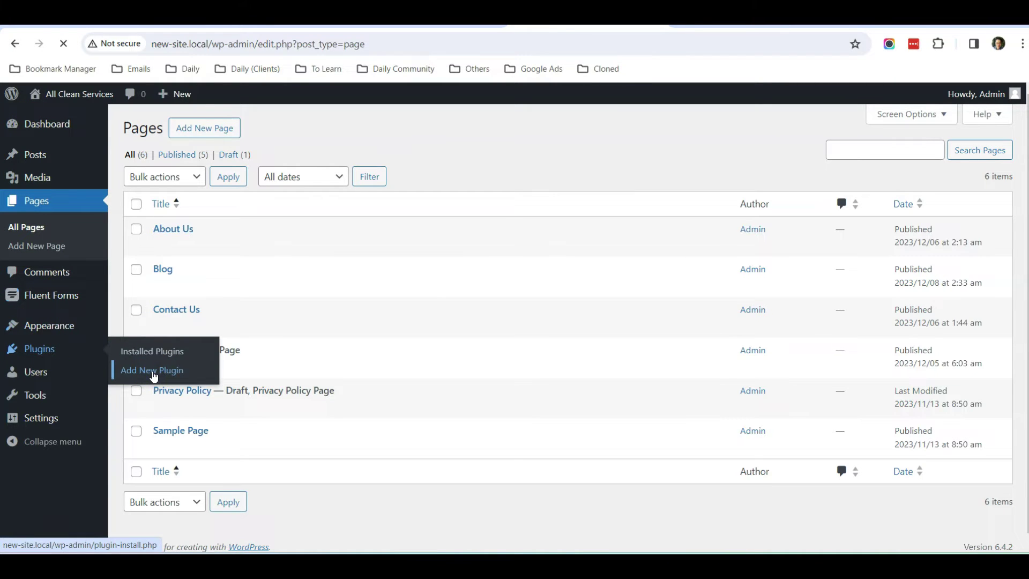
click(153, 377)
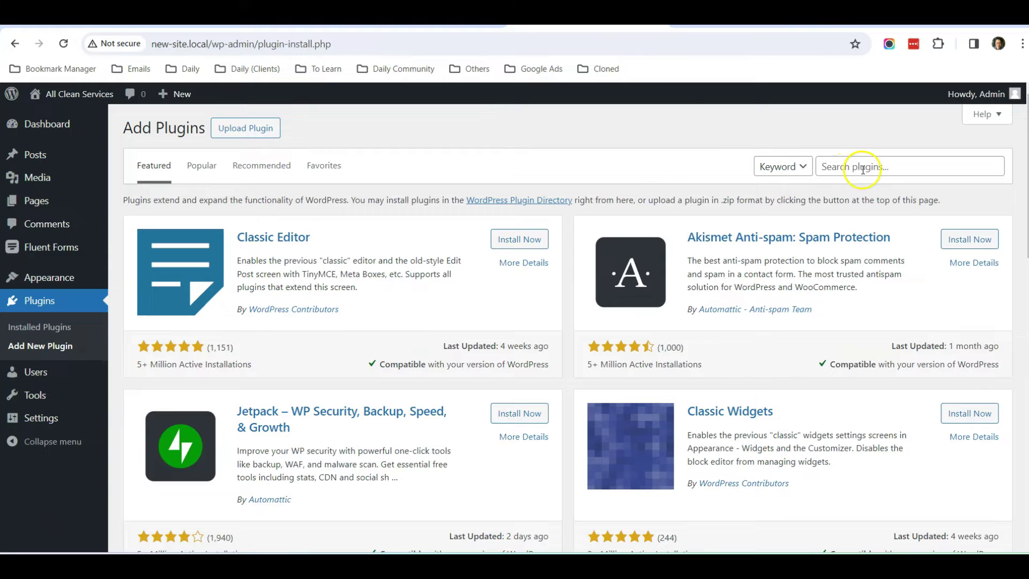
click(864, 170)
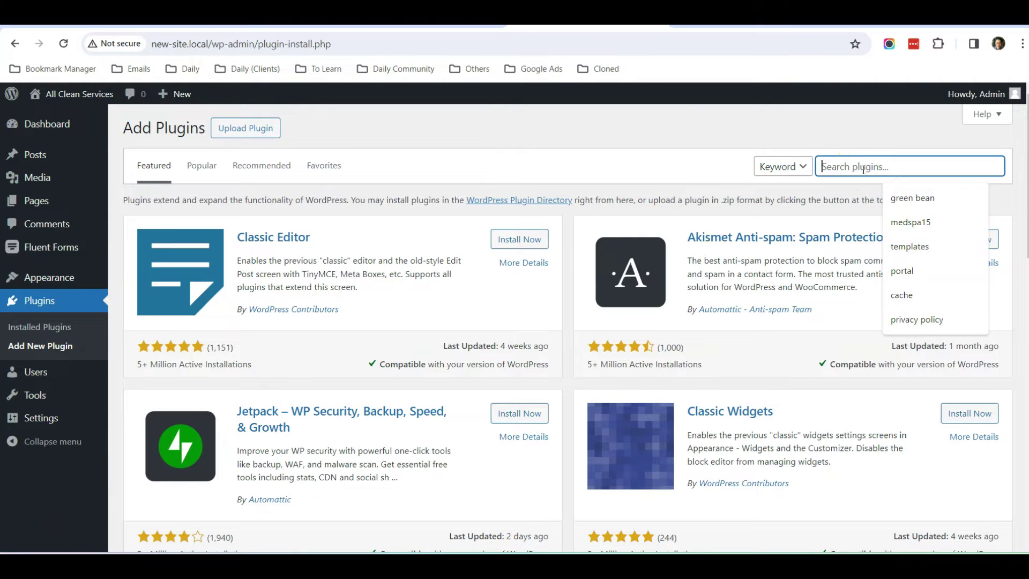
text(content)
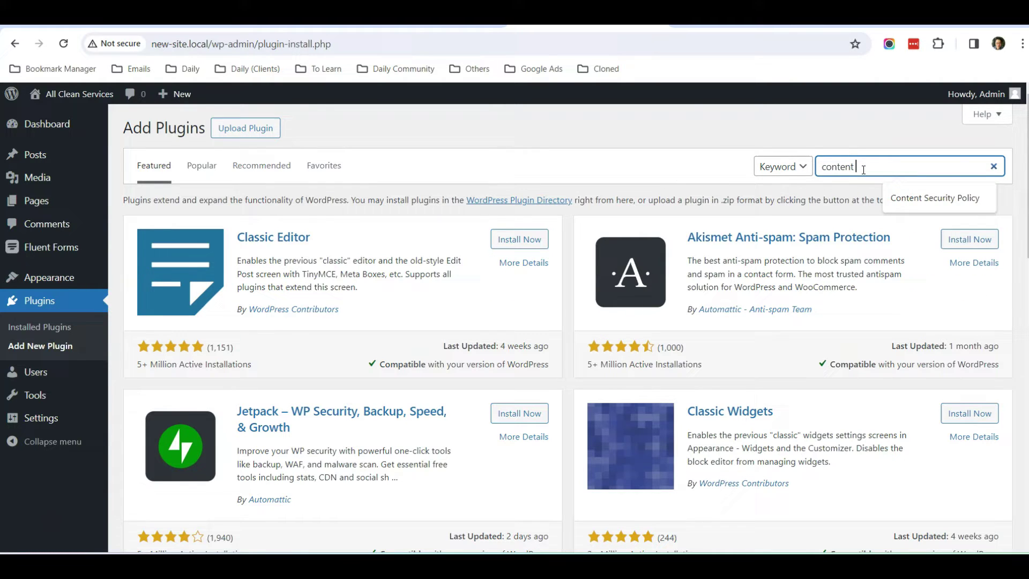
text( view)
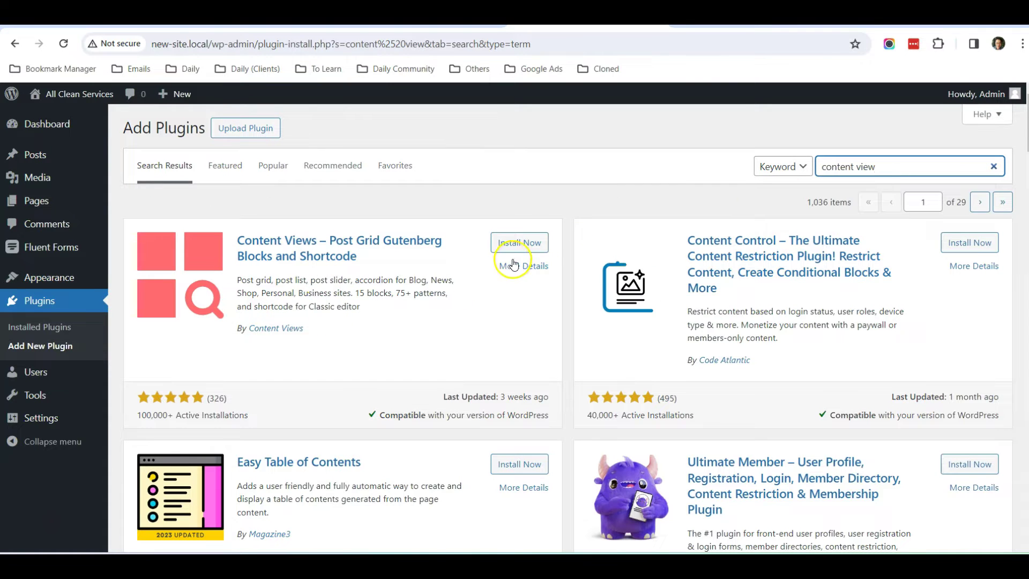
click(509, 244)
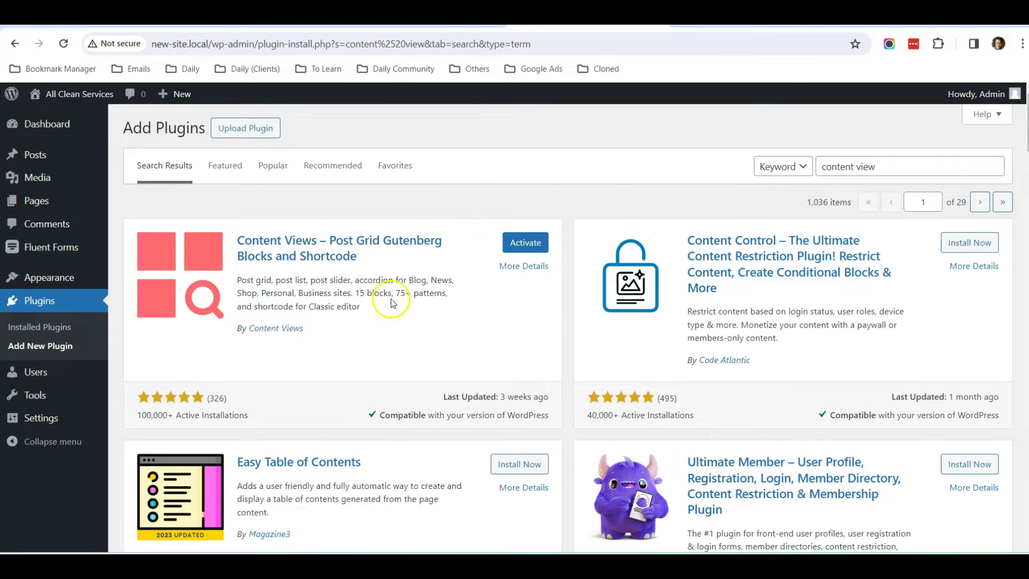
click(523, 244)
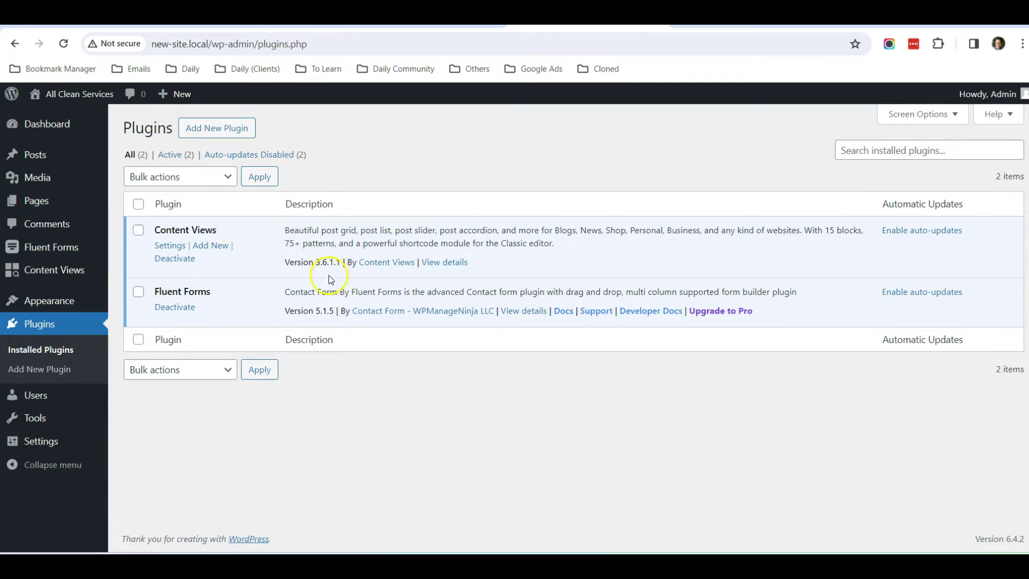
- Open the Content Views Layout Library, filter to Free, and browse patterns like Overlay 2 - 1
mouse_move(62, 276)
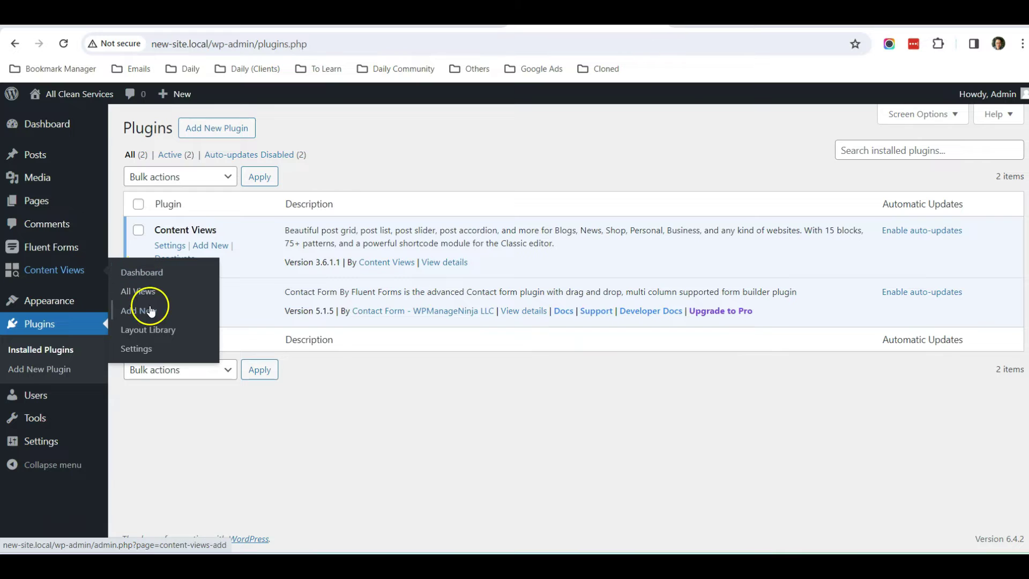
click(158, 333)
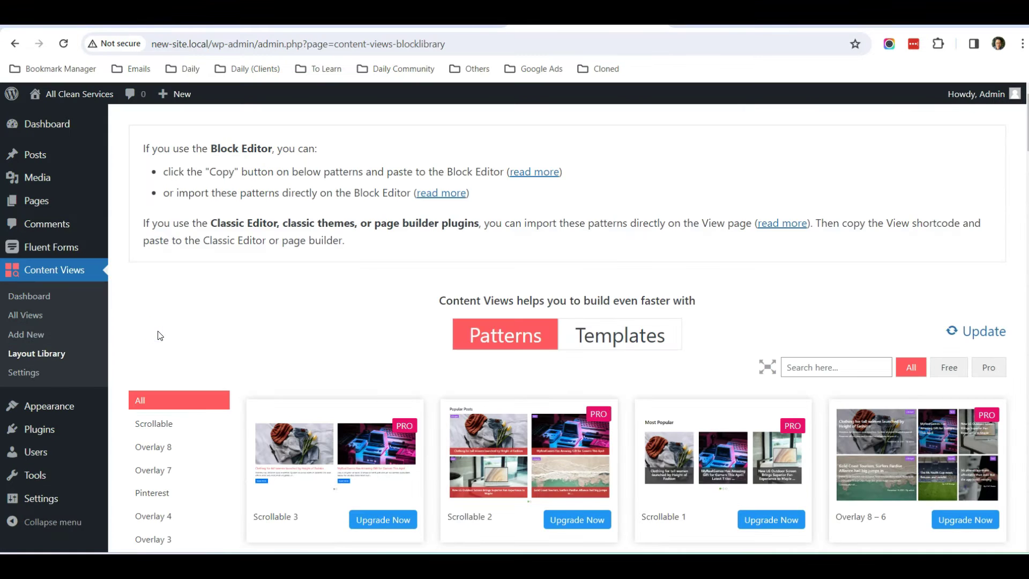
scroll(762, 287, down, 4)
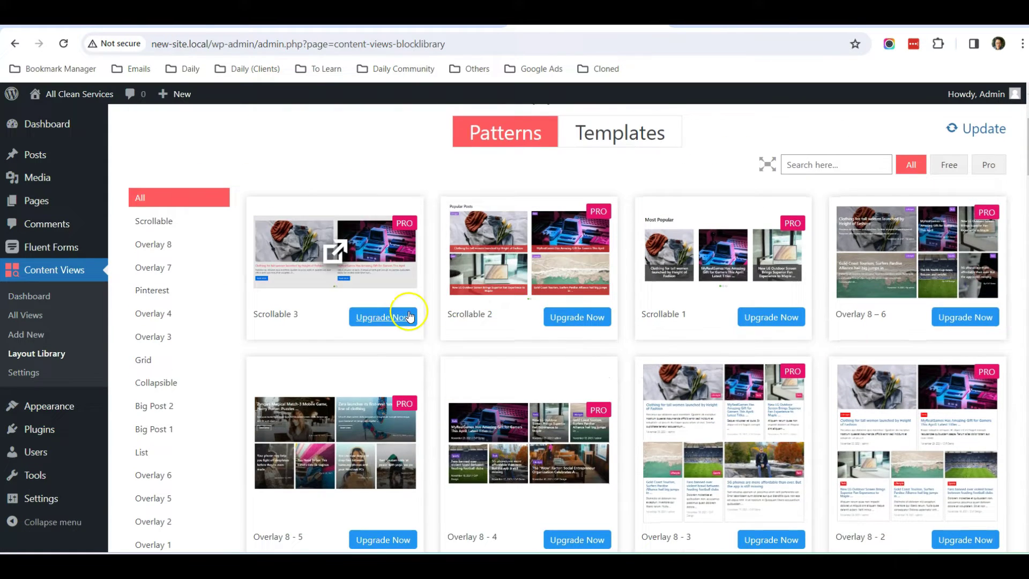
scroll(718, 429, up, 3)
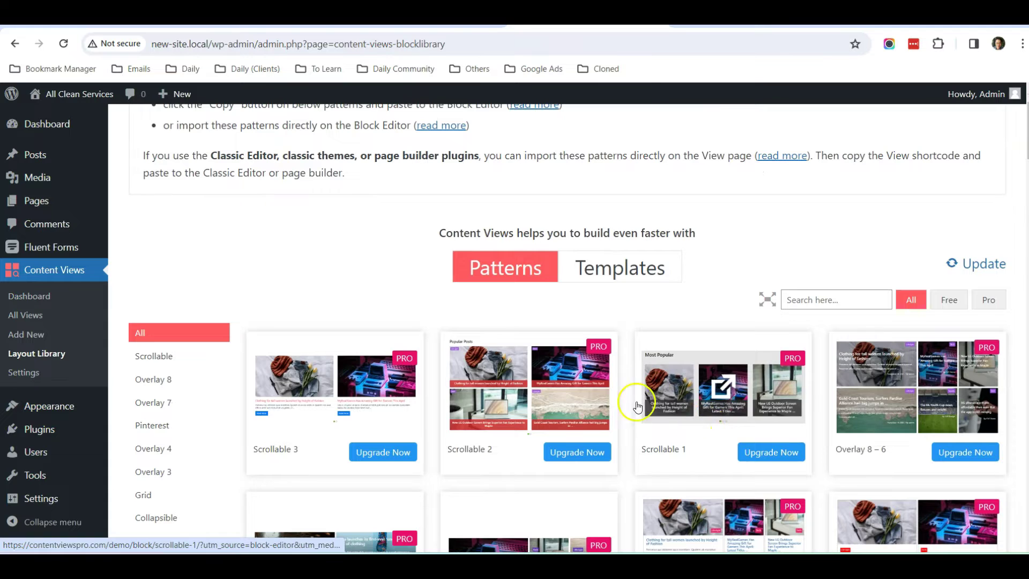
click(949, 300)
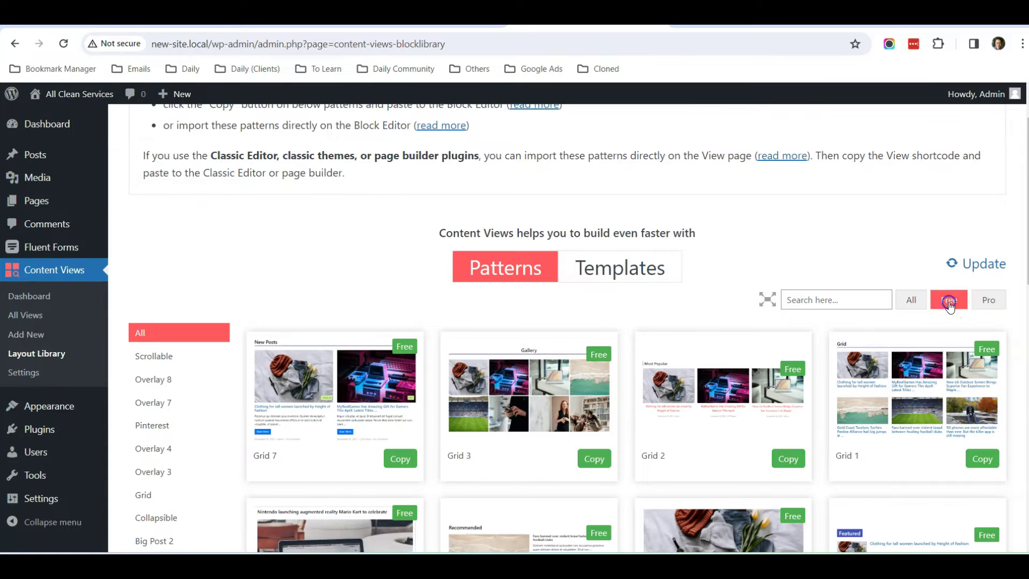
click(947, 303)
scroll(750, 299, down, 3)
scroll(336, 253, down, 4)
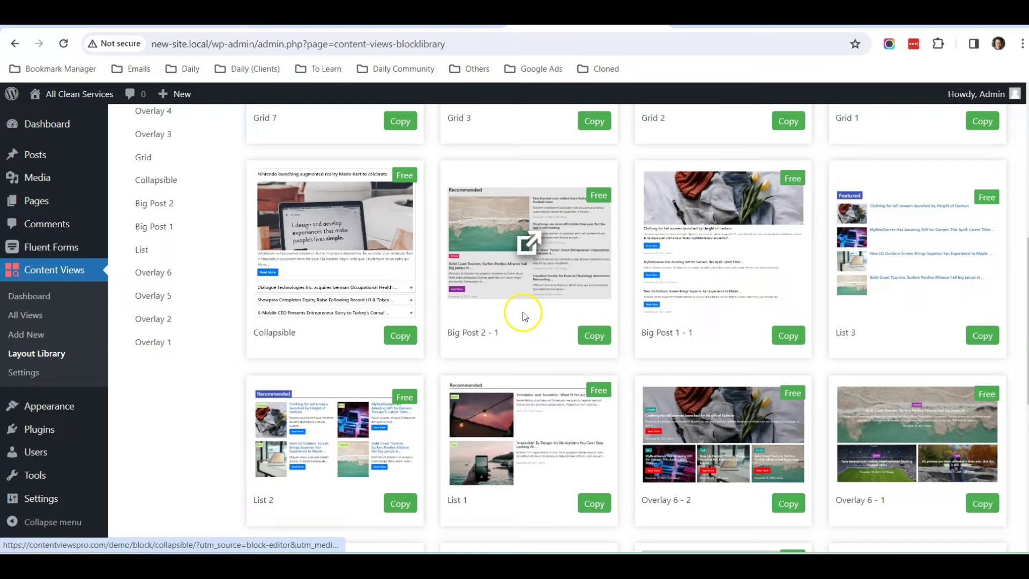
scroll(712, 303, down, 4)
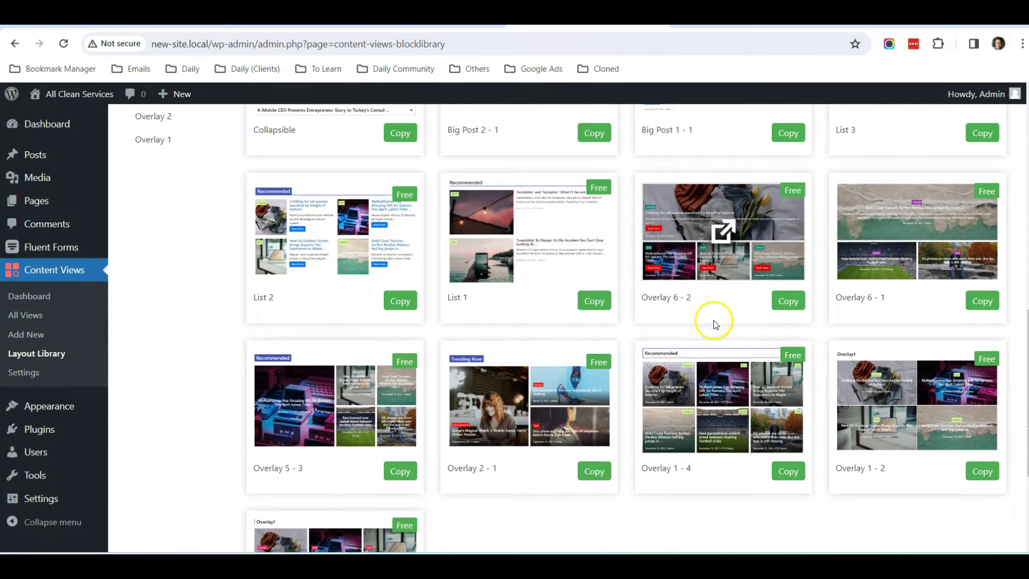
scroll(713, 324, down, 1)
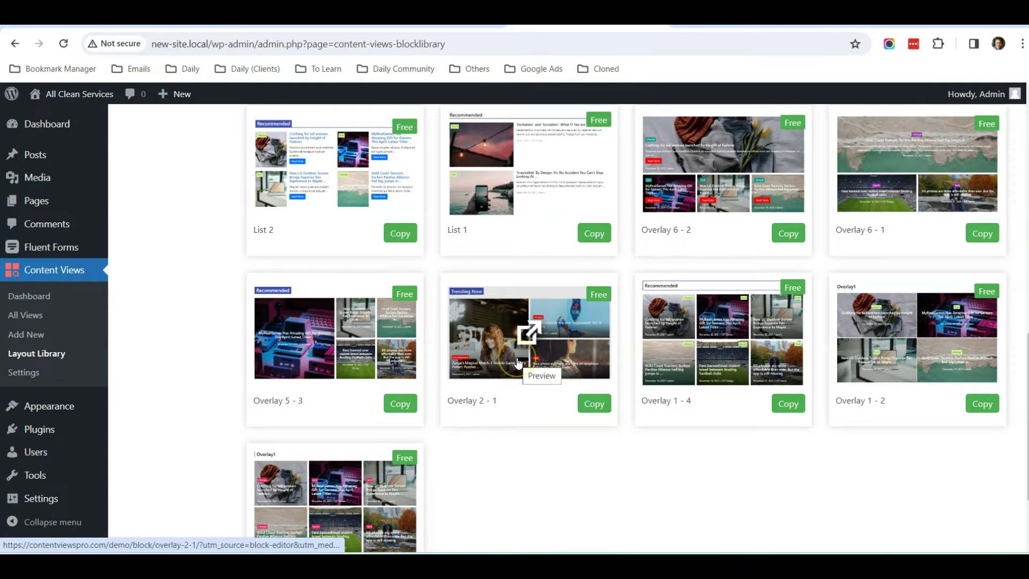
scroll(517, 363, up, 10)
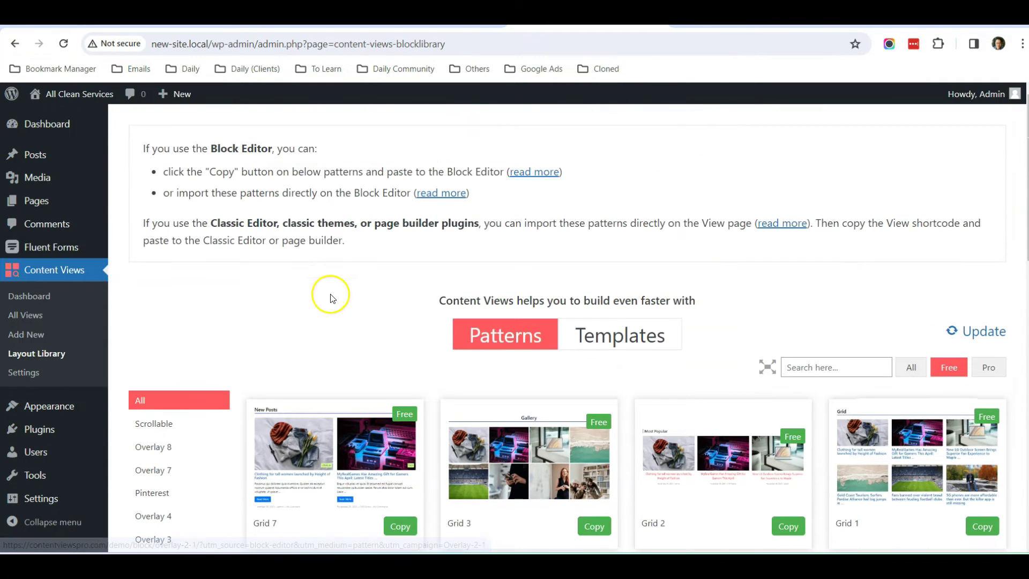
- Open the Blog page in the block editor from All Pages
mouse_move(64, 202)
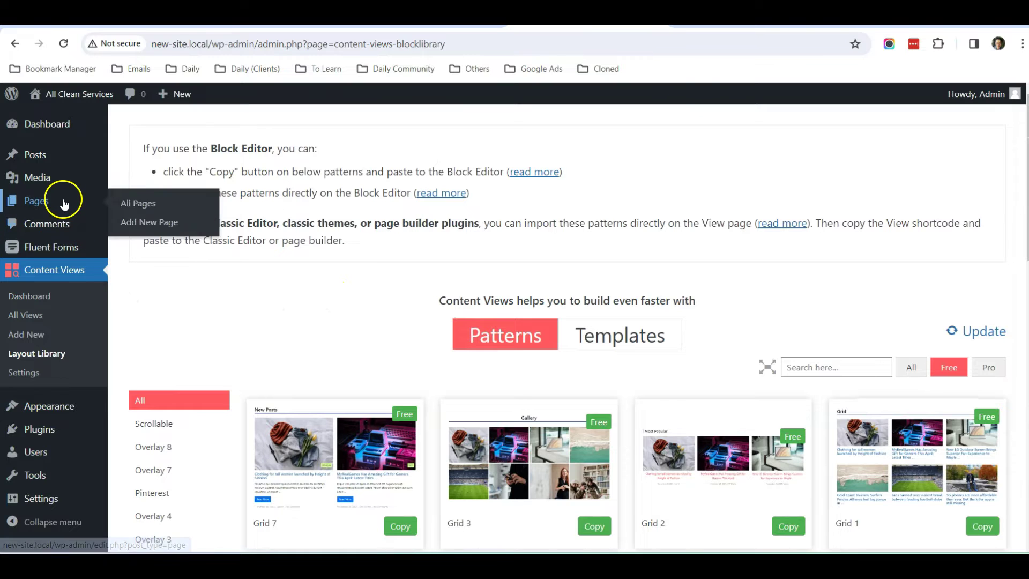
click(142, 205)
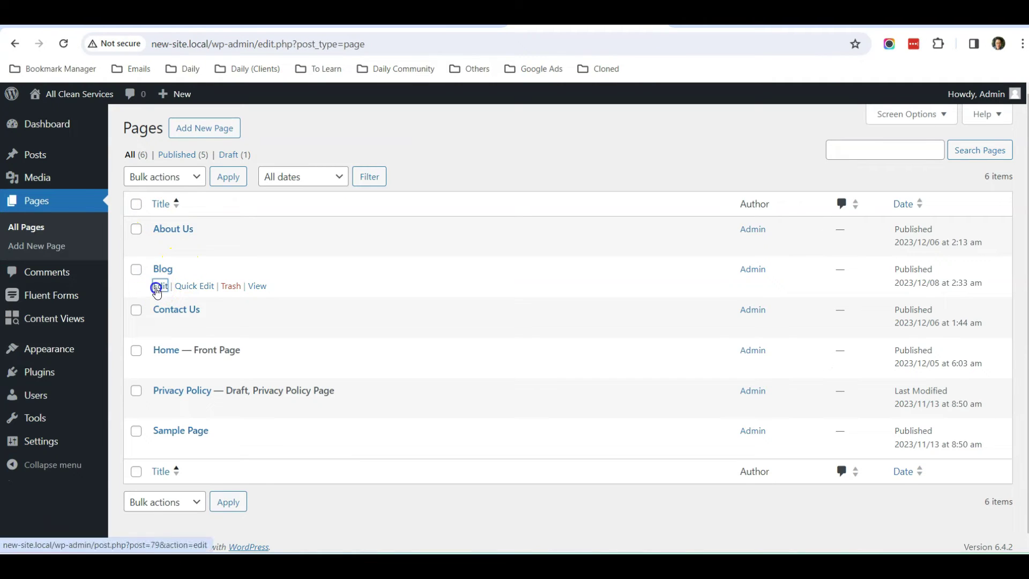
click(158, 290)
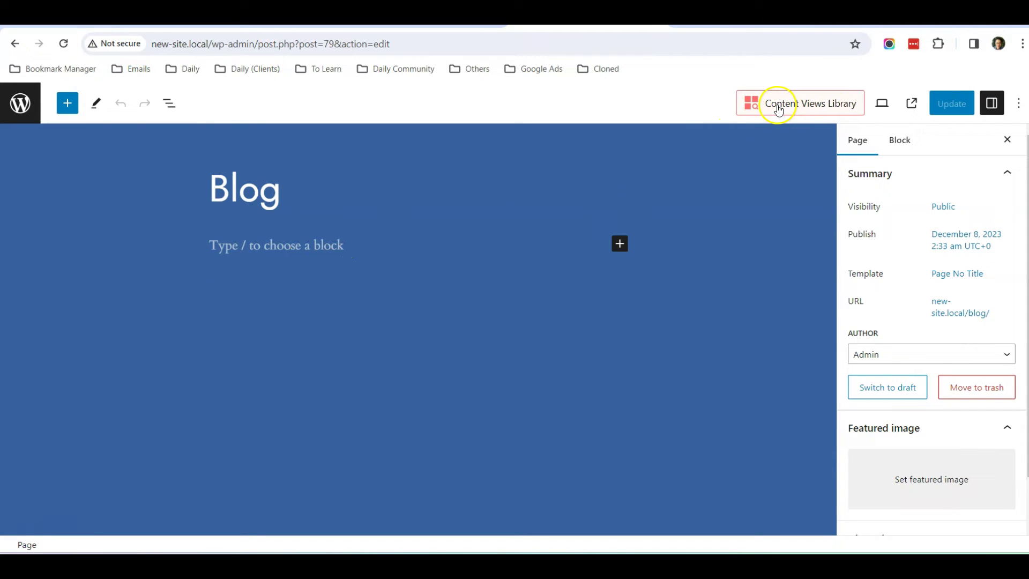
- Preview the free Overlay 2 - 1 pattern in the Content Views library and import it
click(778, 109)
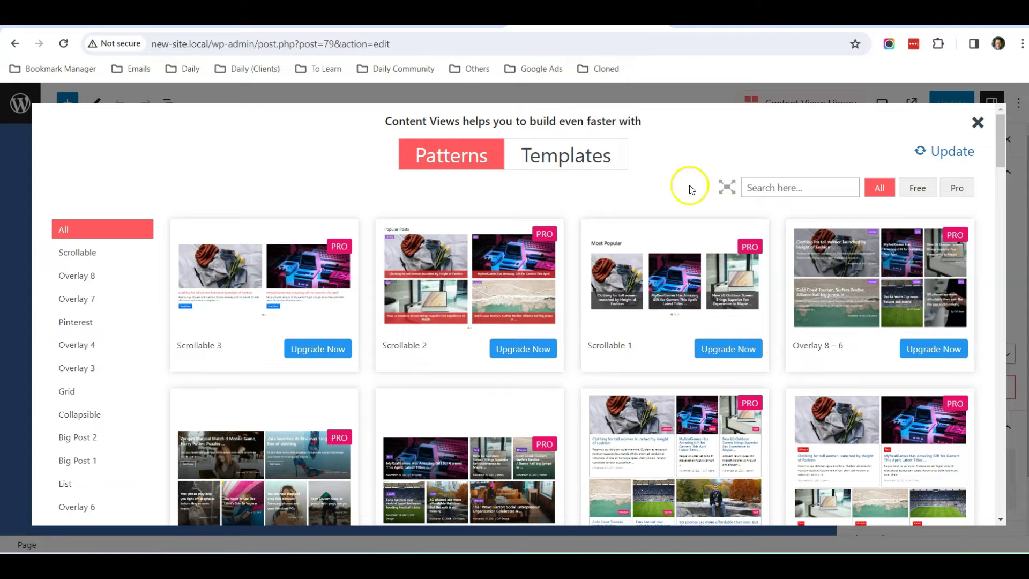
click(917, 191)
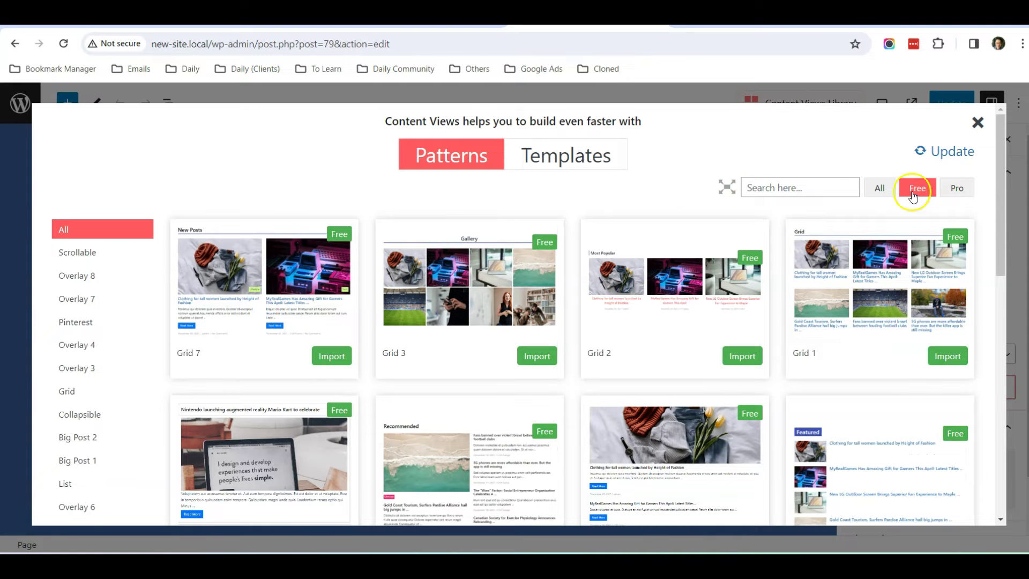
scroll(719, 292, down, 10)
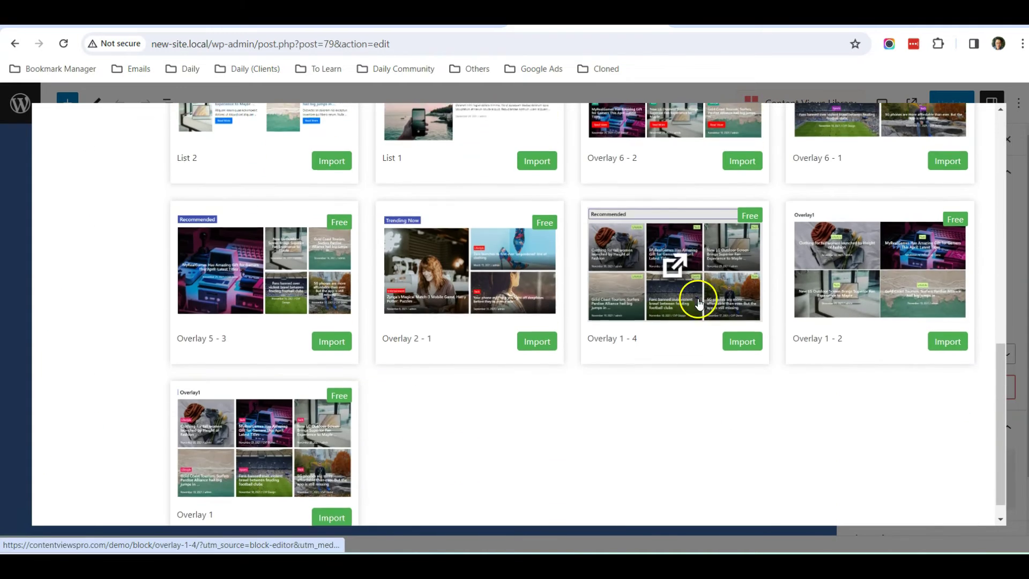
scroll(452, 292, up, 1)
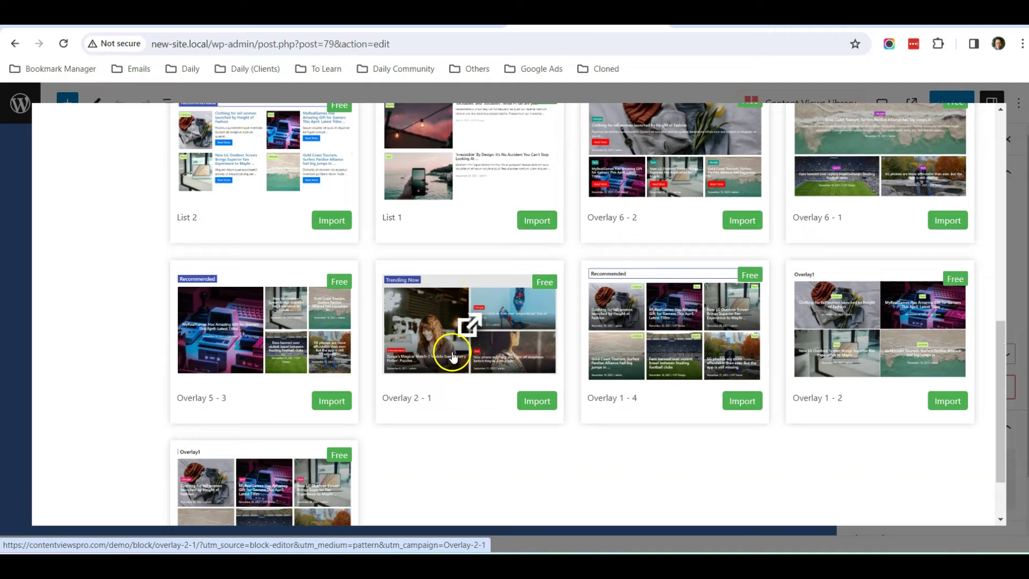
click(470, 325)
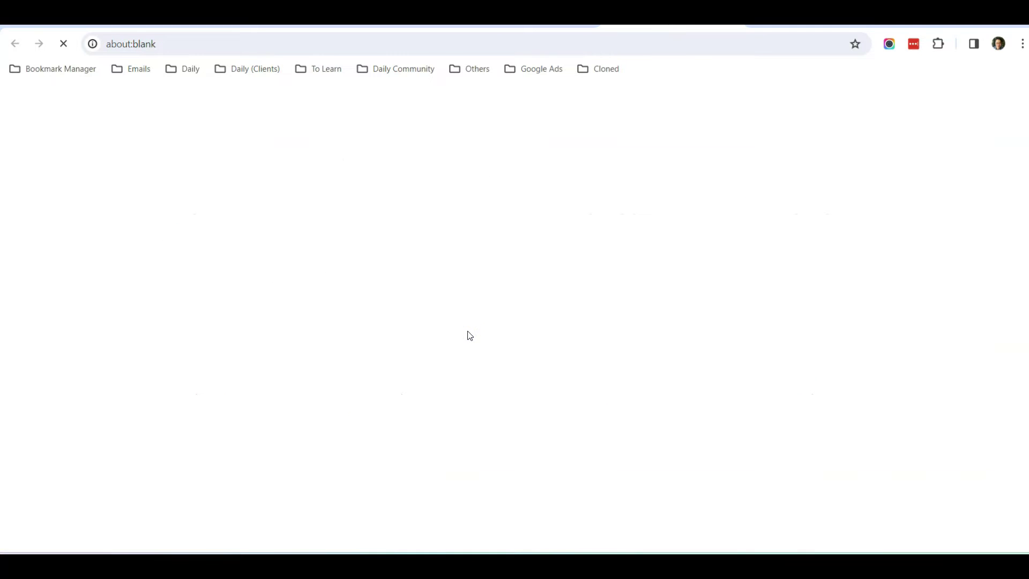
scroll(664, 126, down, 3)
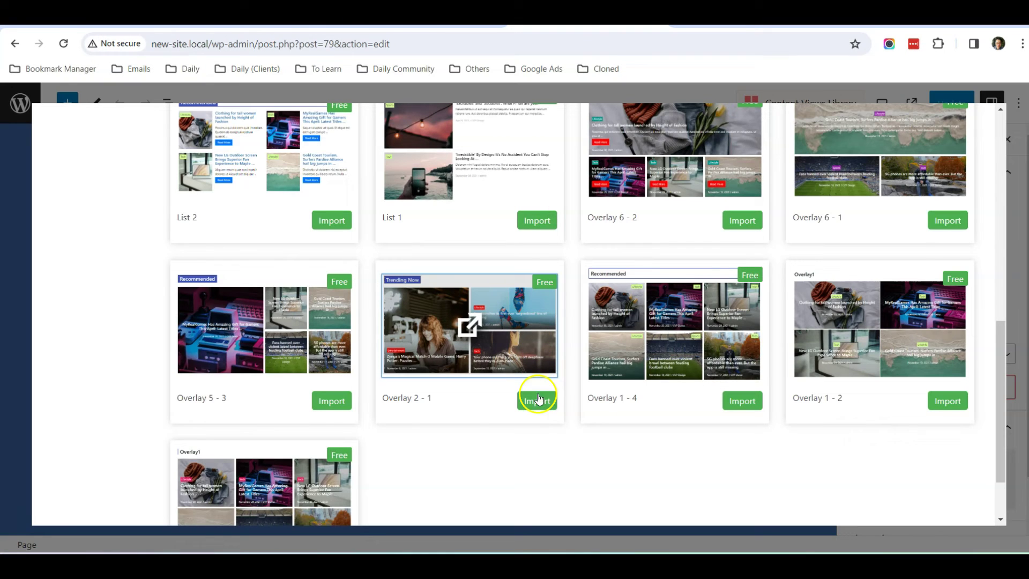
click(538, 400)
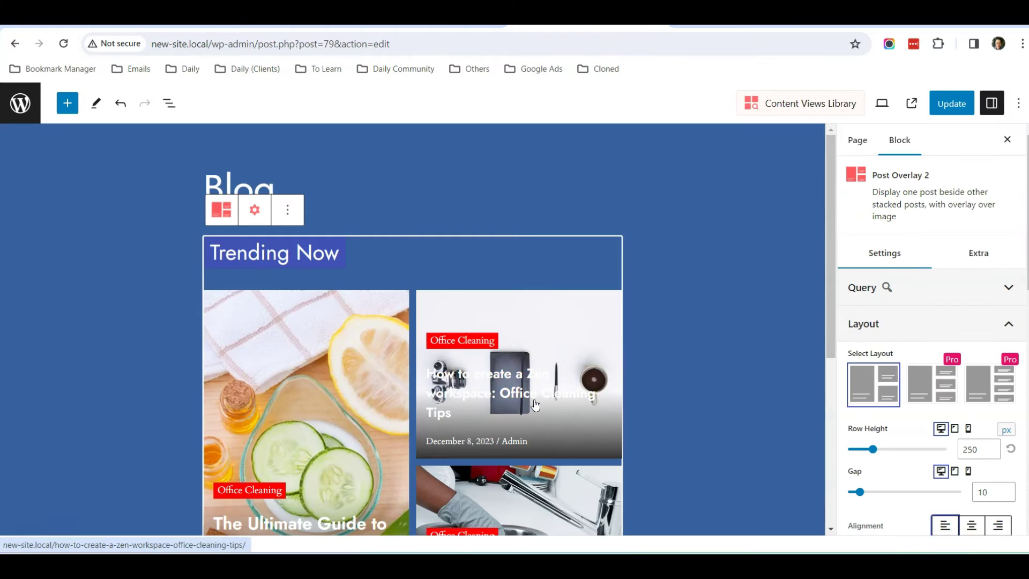
- Save the Blog page with the imported Overlay 2 - 1 grid
click(535, 395)
scroll(533, 330, down, 3)
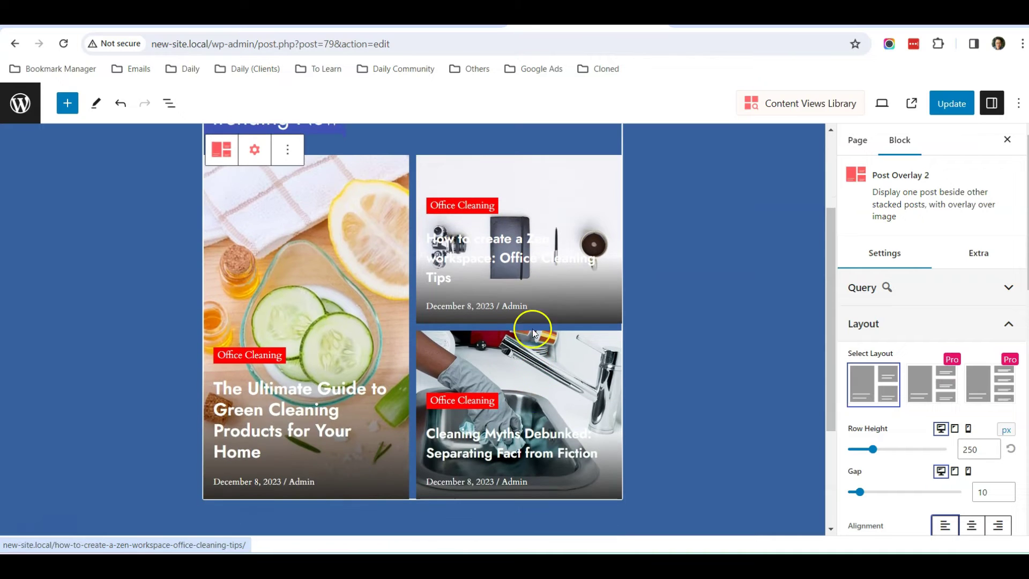
scroll(316, 294, up, 1)
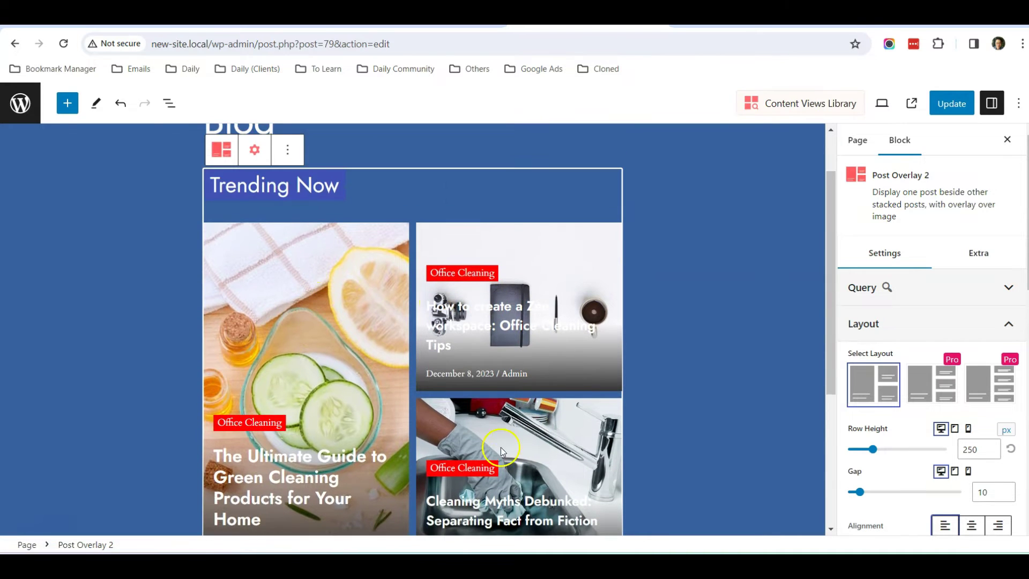
scroll(477, 451, down, 1)
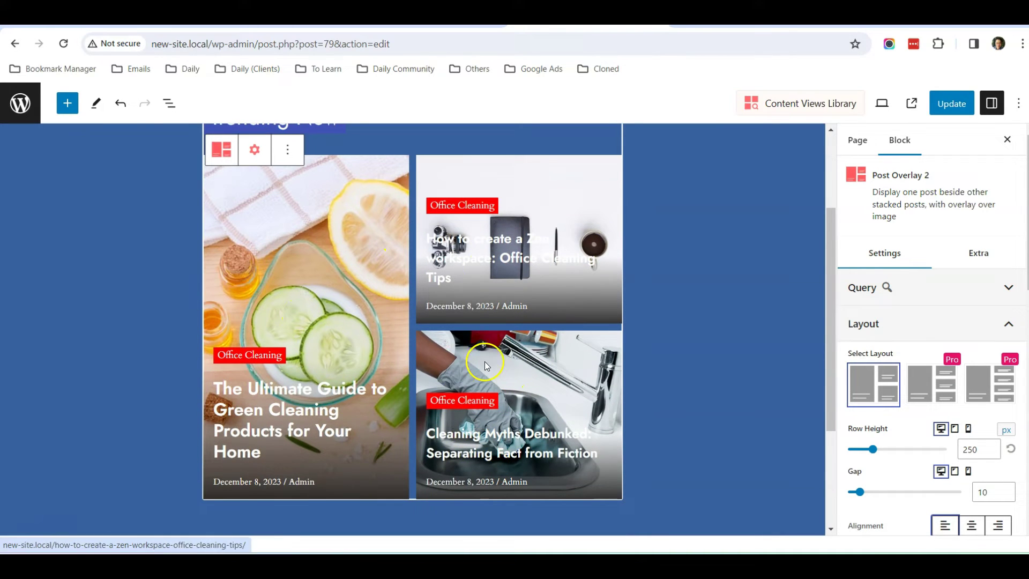
click(952, 105)
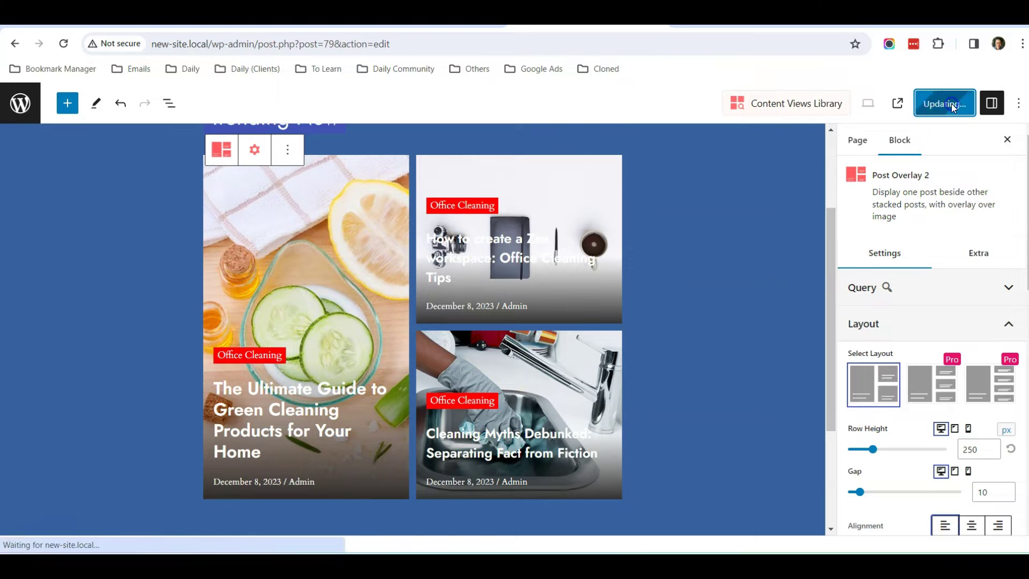
- View the live Blog page and scroll through its Trending Now grid
click(911, 103)
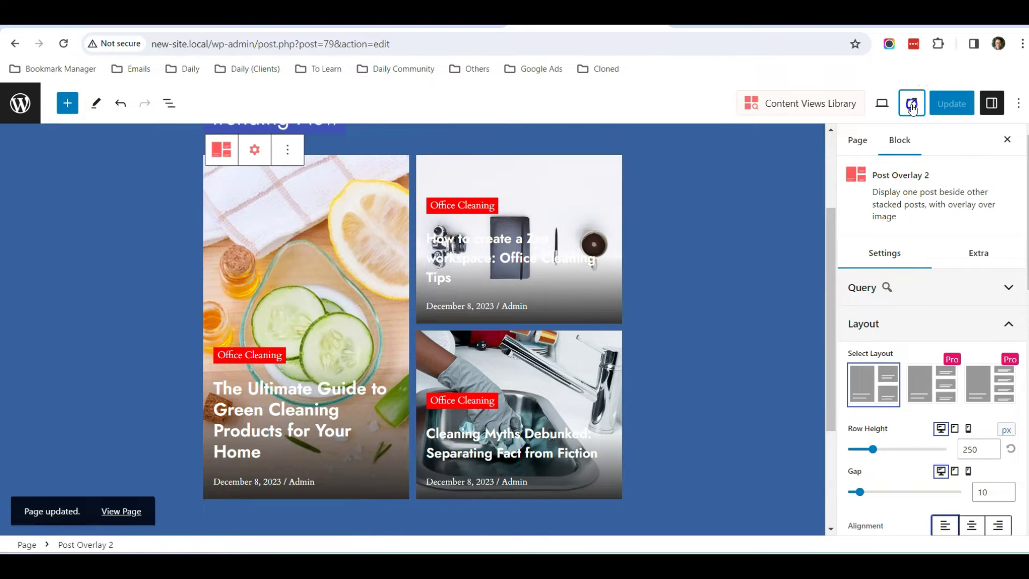
scroll(655, 268, down, 1)
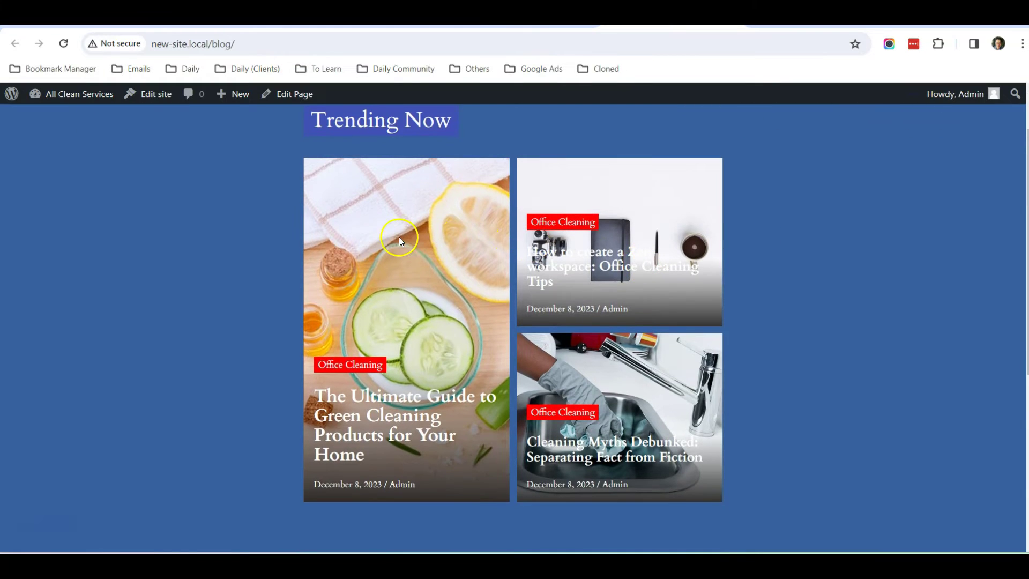
scroll(343, 234, up, 1)
scroll(825, 281, down, 5)
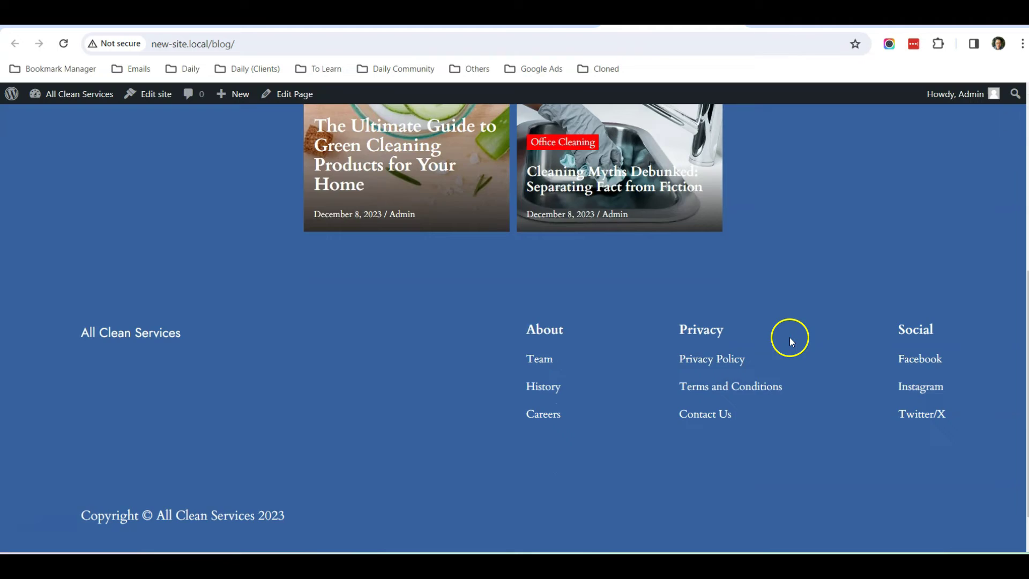
scroll(789, 337, up, 5)
scroll(716, 351, down, 3)
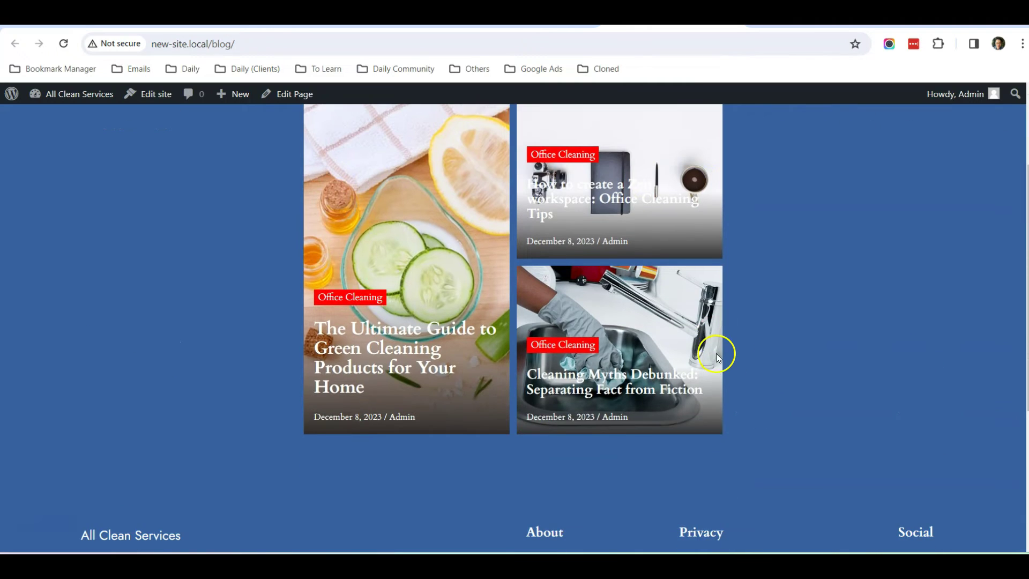
scroll(502, 396, up, 3)
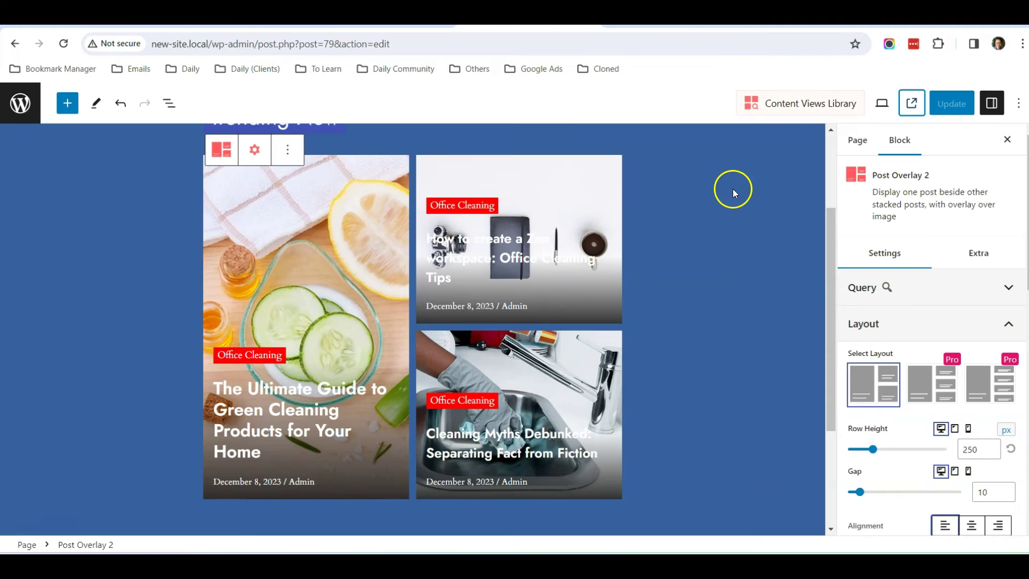
- Open the Page No Title template for editing and select its Content block
click(857, 140)
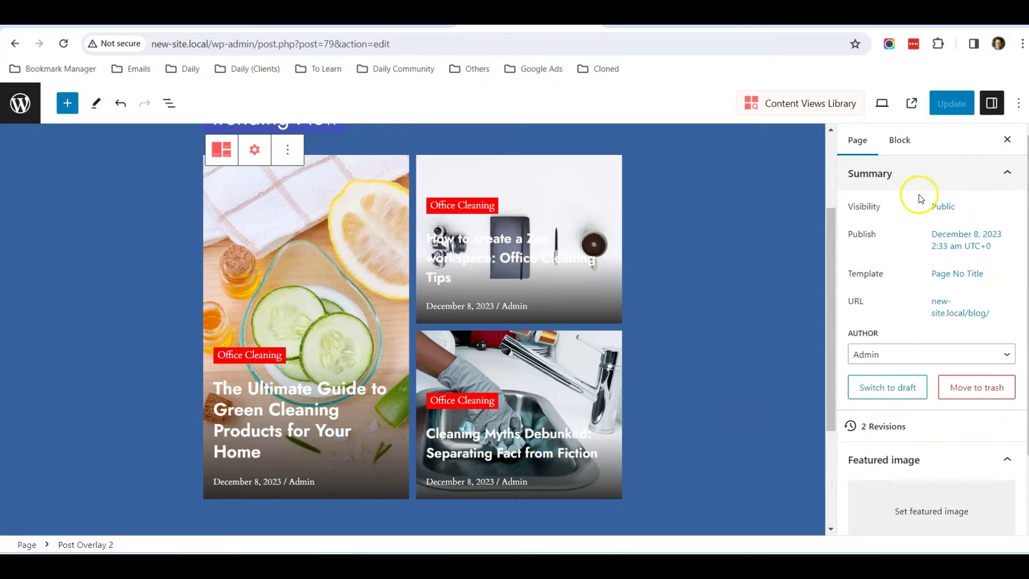
click(959, 275)
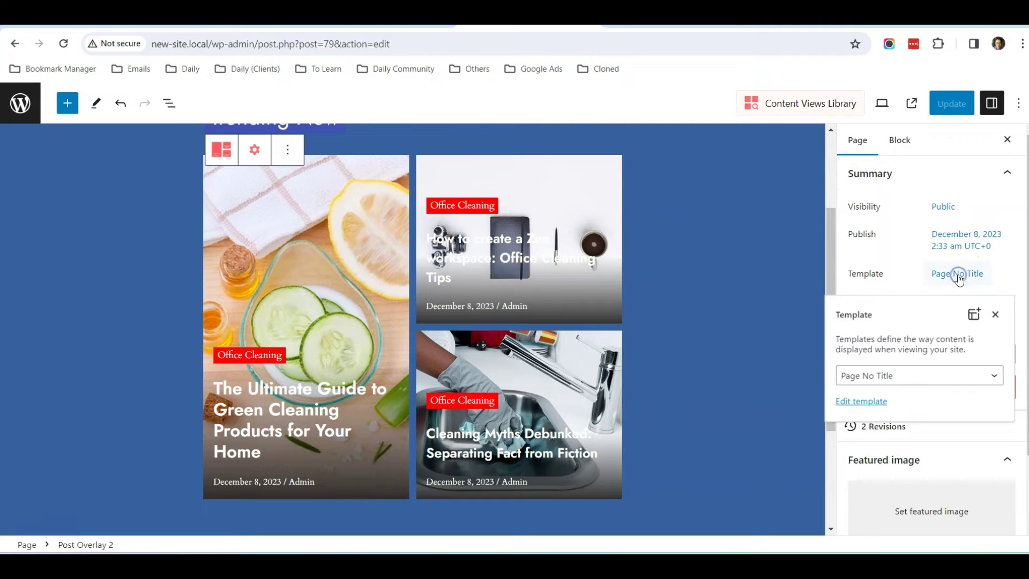
click(863, 401)
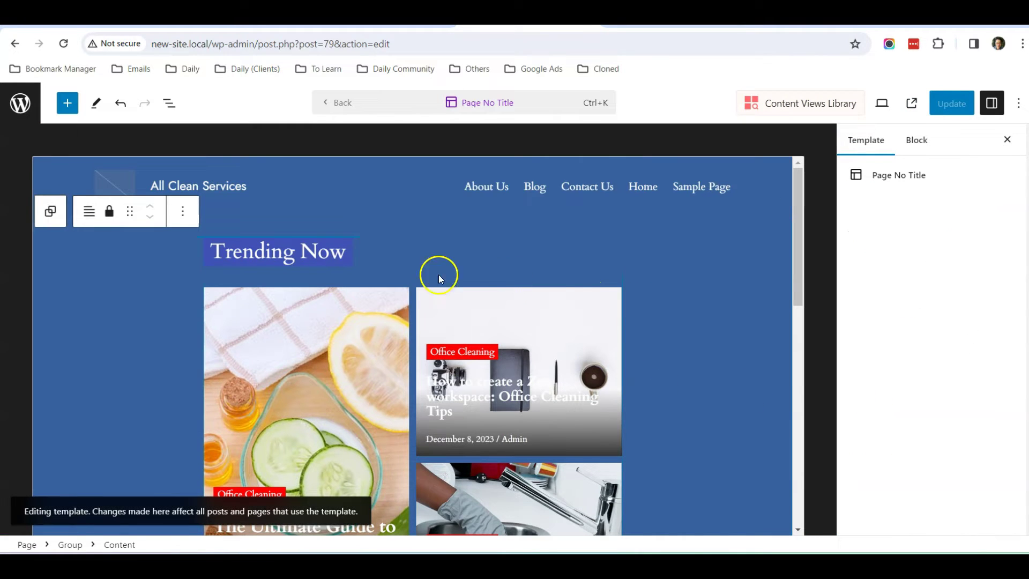
click(169, 103)
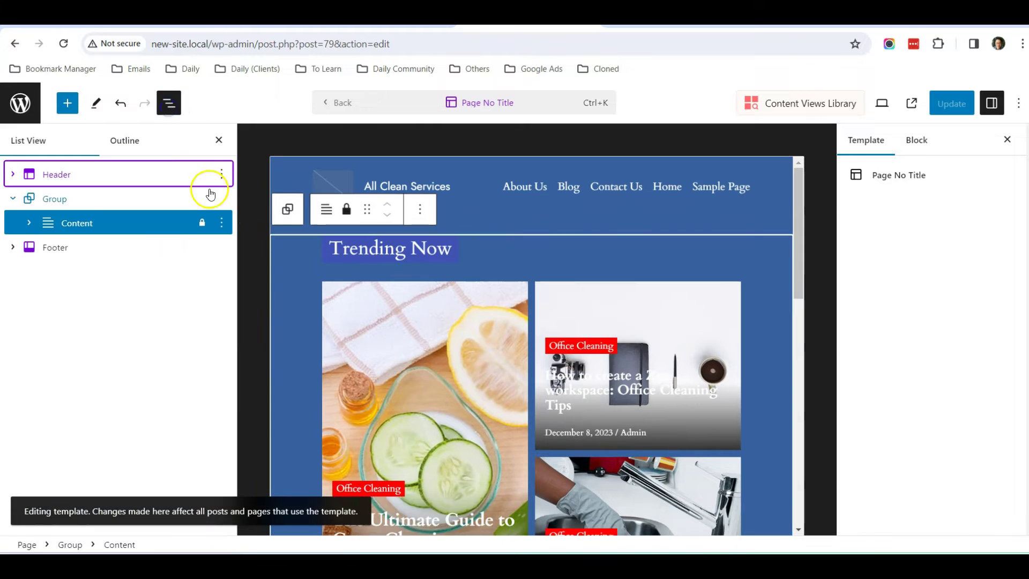
click(138, 225)
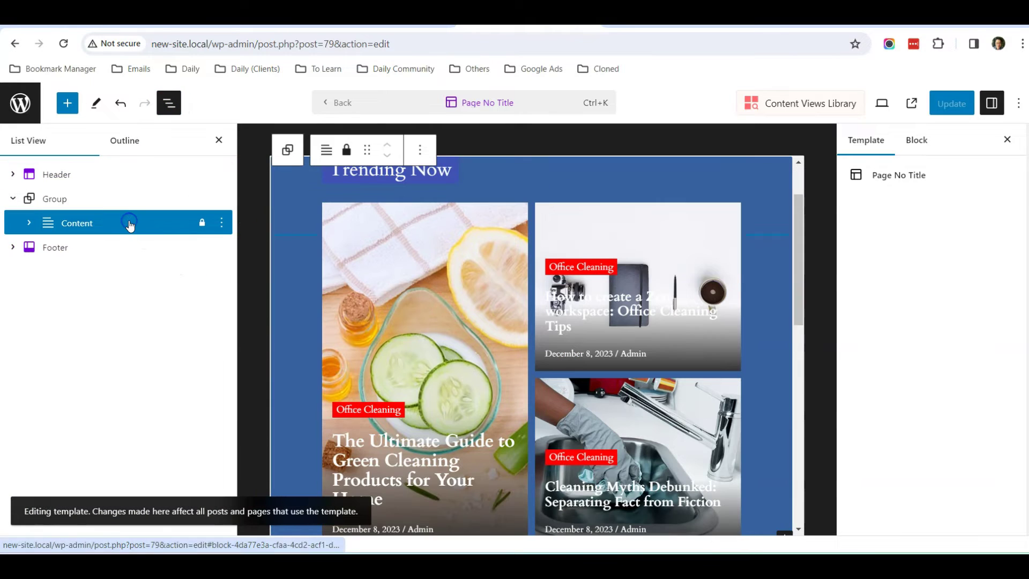
- Set the Content block's content and wide widths to 1400 and save the site changes
click(917, 143)
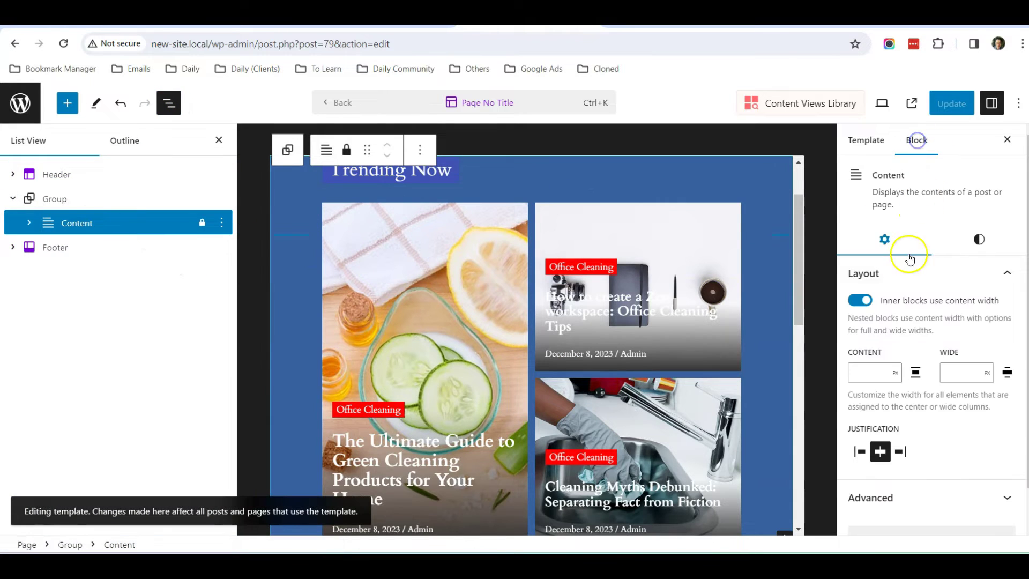
click(873, 373)
text(1400)
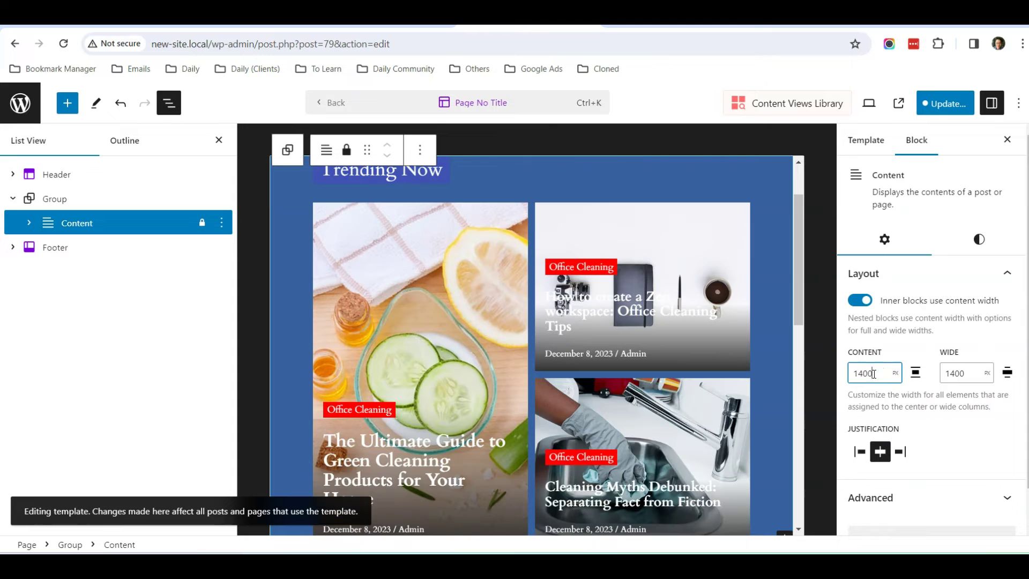
click(946, 104)
click(897, 105)
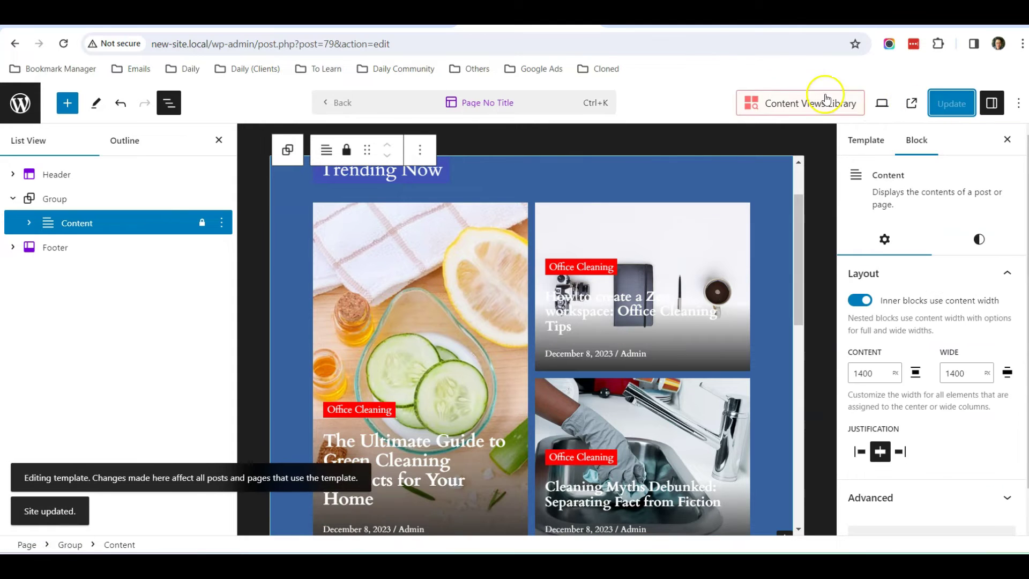
- Reload the live Blog page to see the wider 1400 px Trending Now grid
click(686, 36)
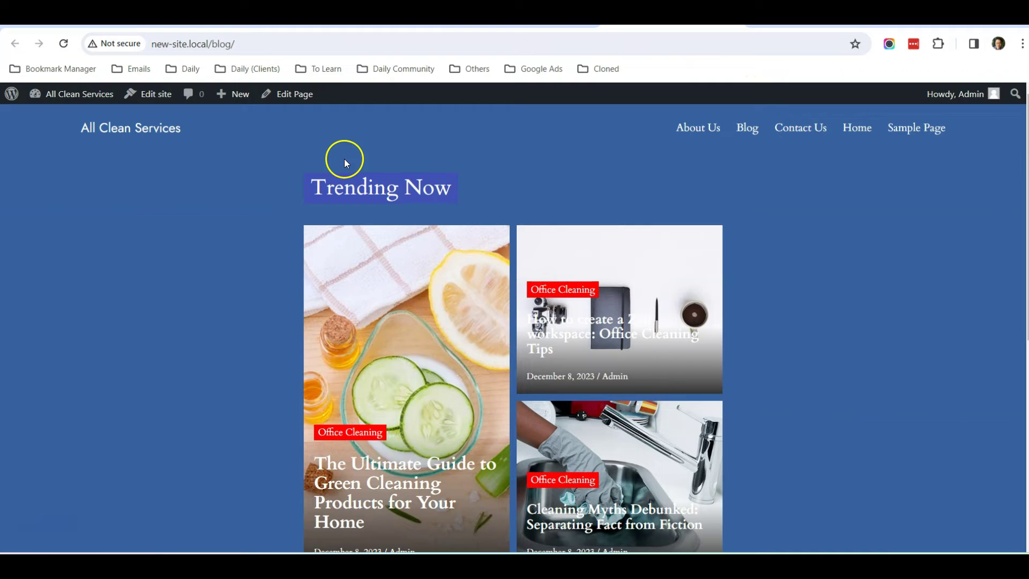
click(65, 43)
scroll(18, 275, down, 3)
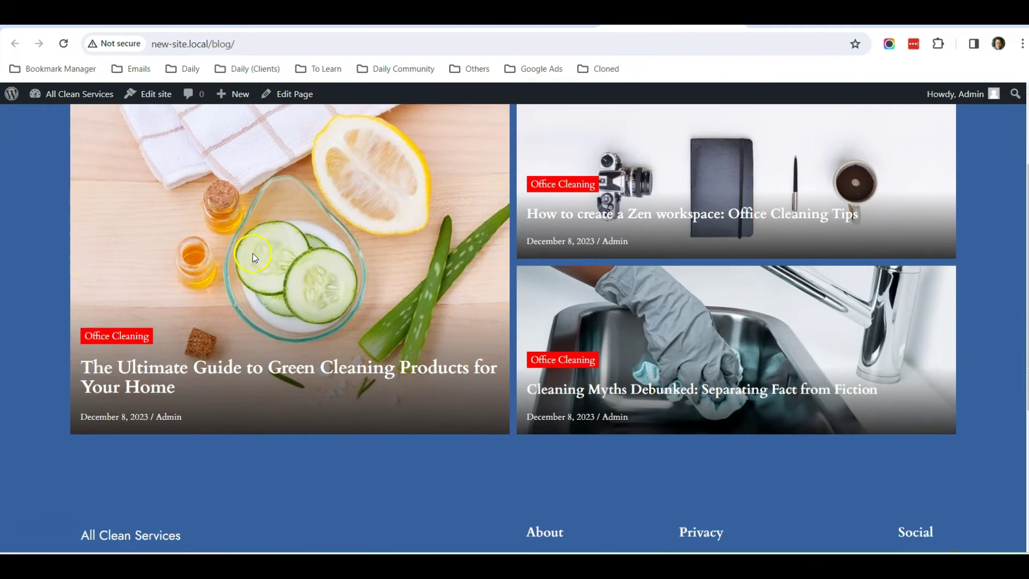
scroll(253, 253, up, 3)
scroll(241, 253, down, 1)
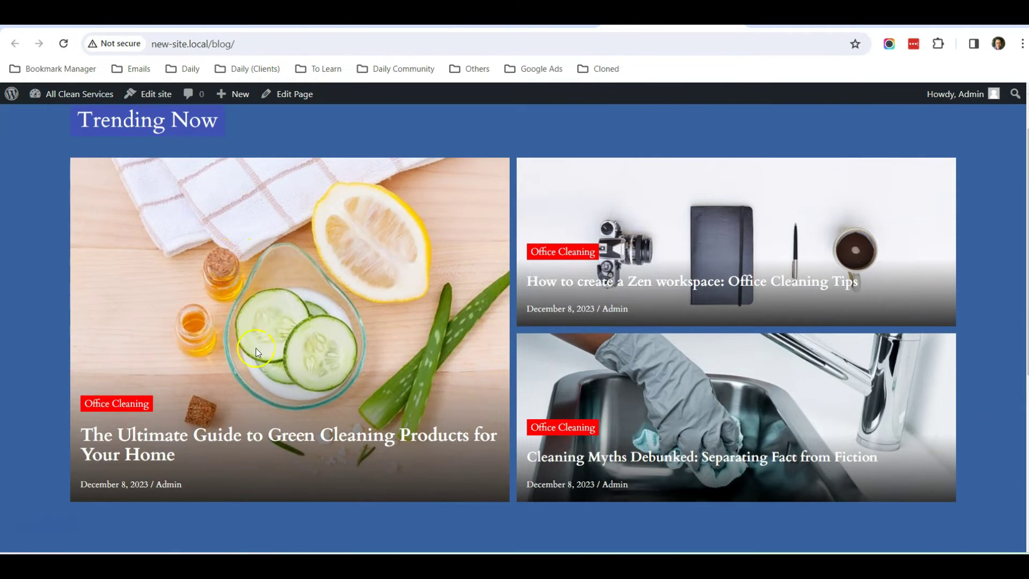
- Open the Green Cleaning post's article, look it over, and return to the Blog page
click(362, 450)
scroll(333, 434, down, 4)
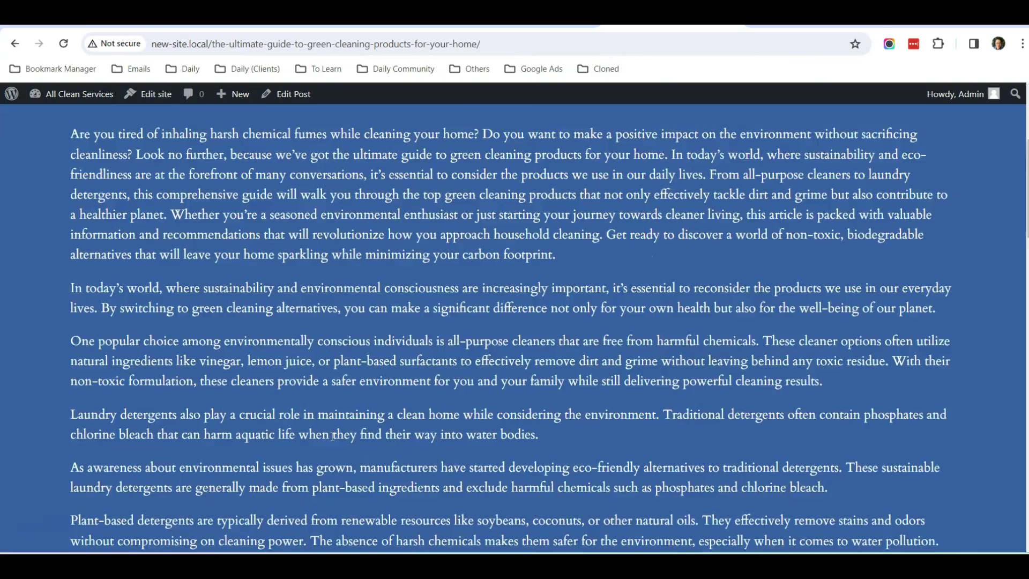
scroll(333, 435, down, 20)
scroll(239, 242, up, 20)
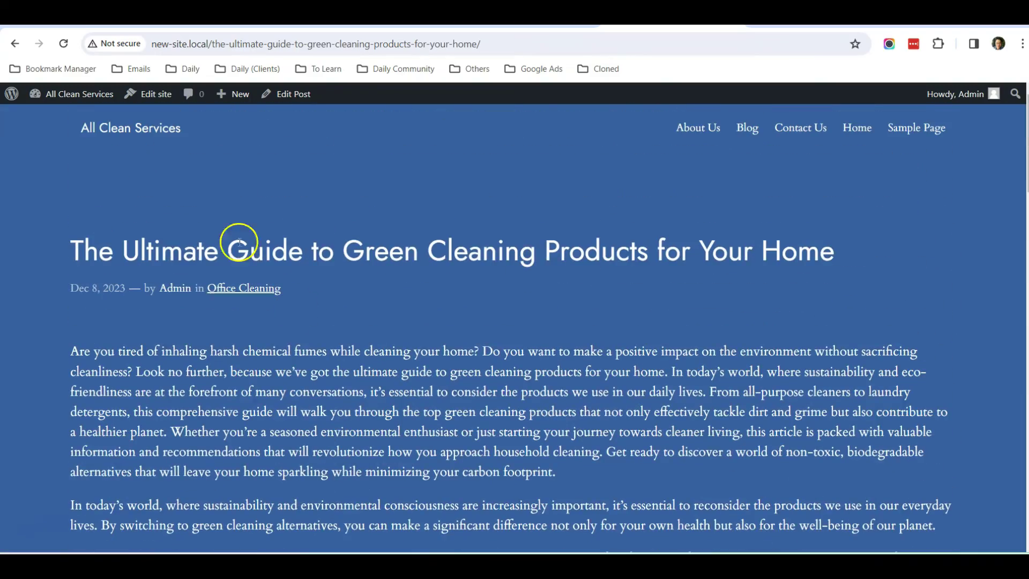
click(15, 45)
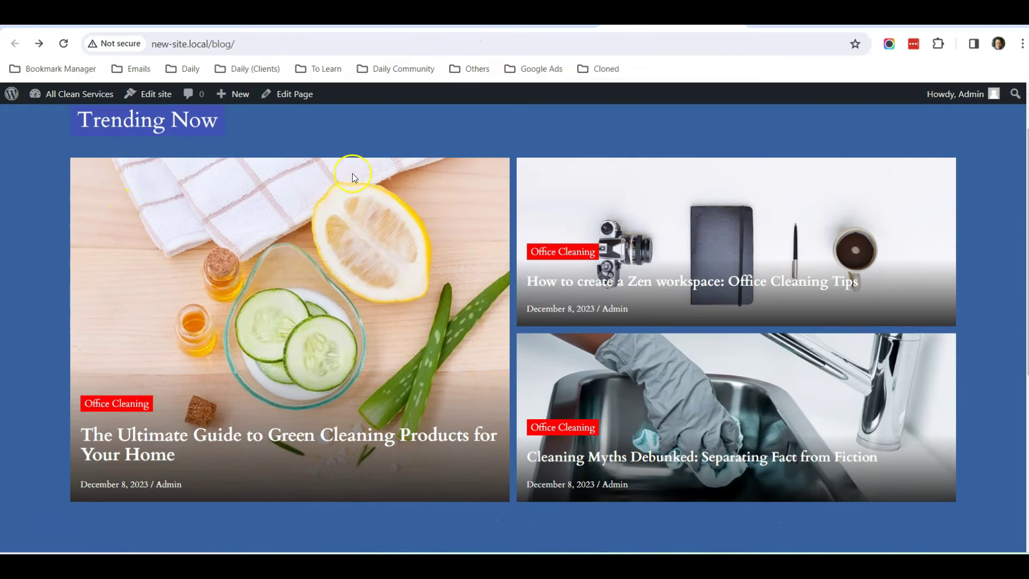
scroll(645, 211, up, 2)
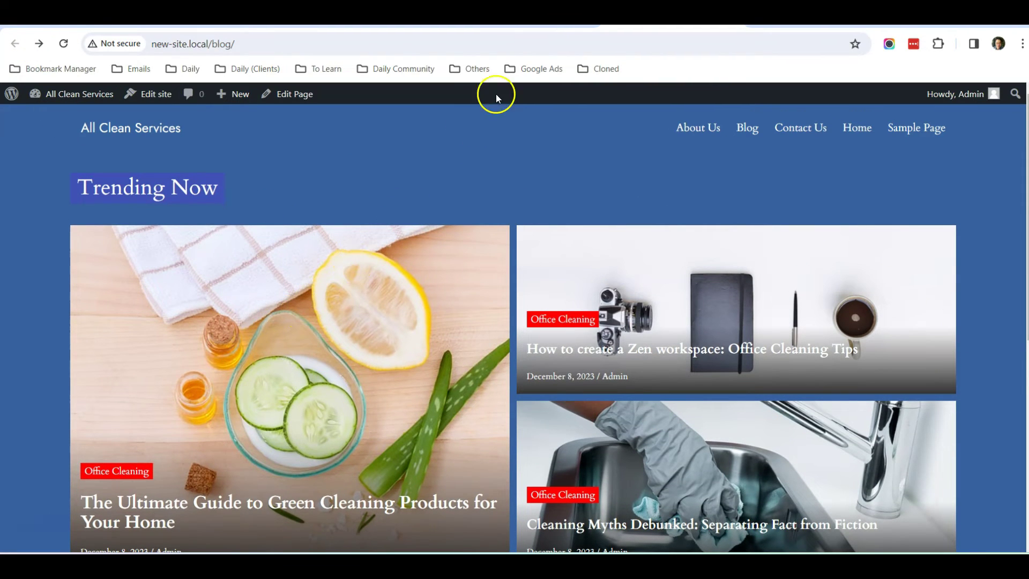
- Reopen the Blog page in the block editor
click(511, 43)
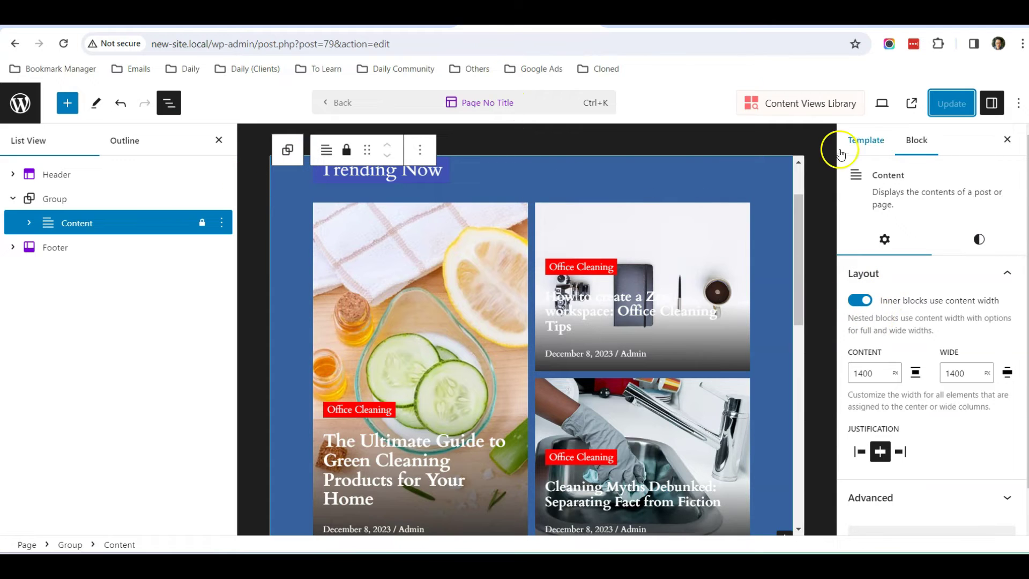
click(20, 104)
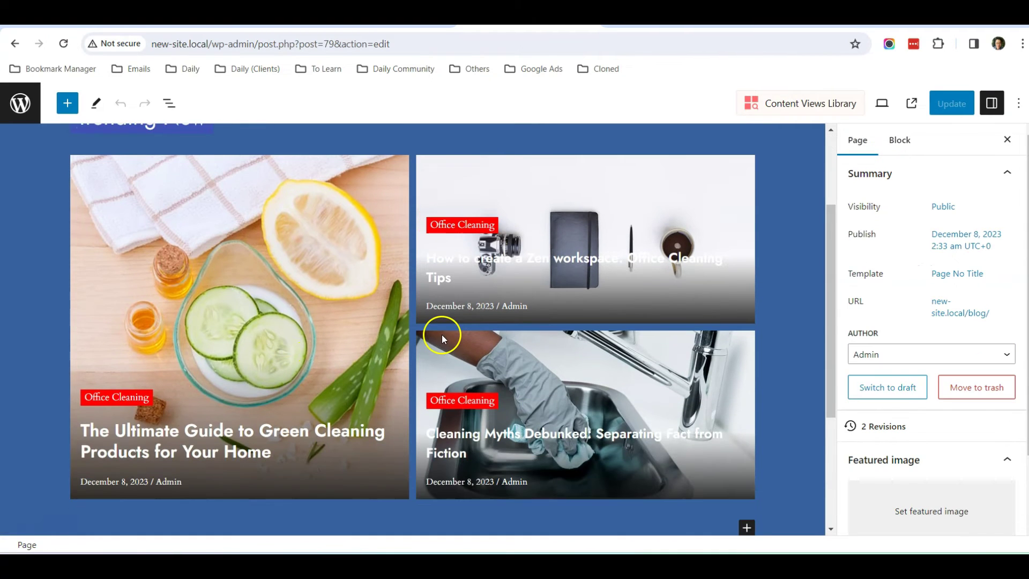
scroll(442, 336, up, 3)
- Select the Post Overlay 2 grid and reveal its Heading Text, Featured Image and Title checkboxes
click(901, 141)
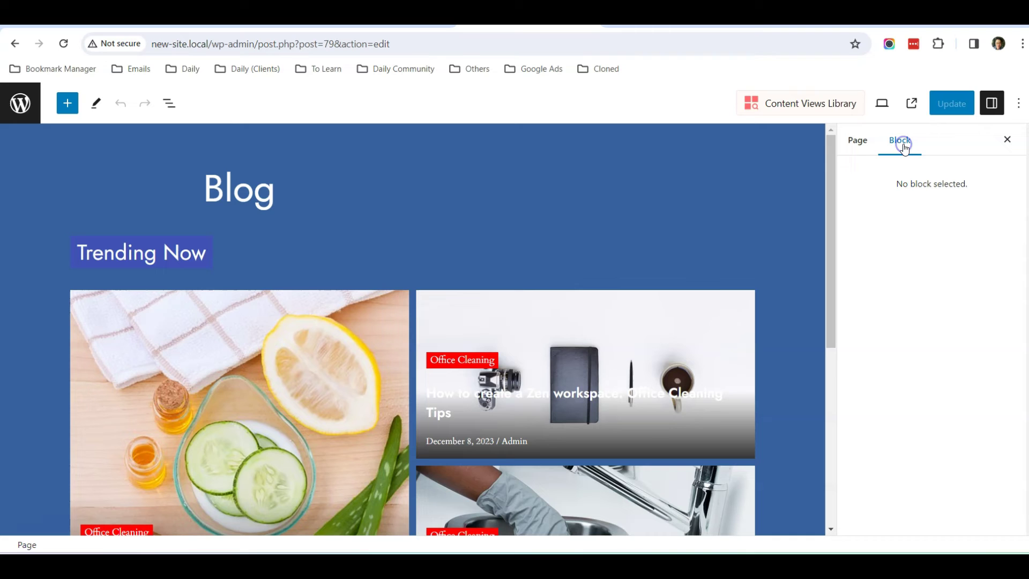
click(269, 313)
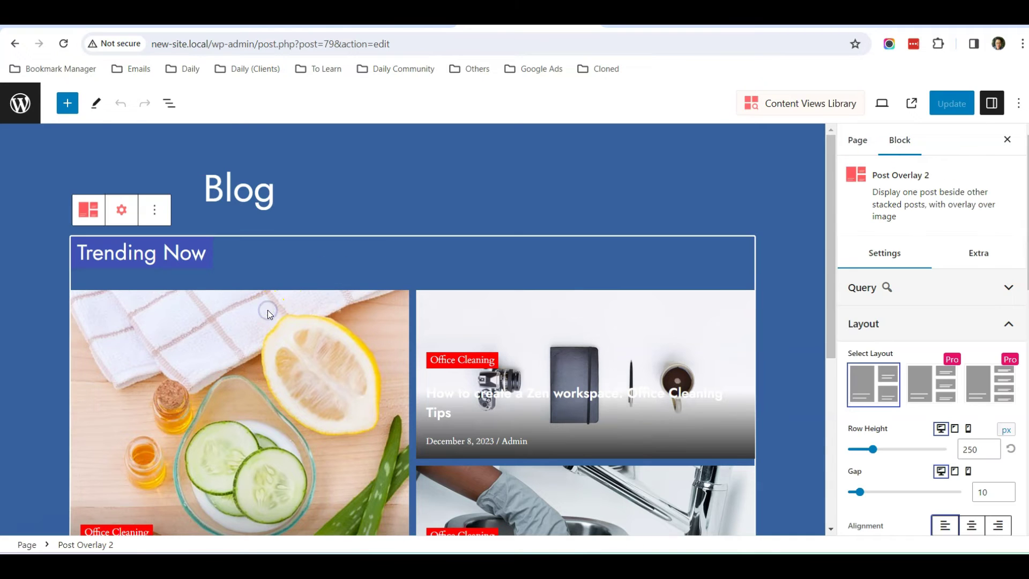
scroll(922, 352, down, 1)
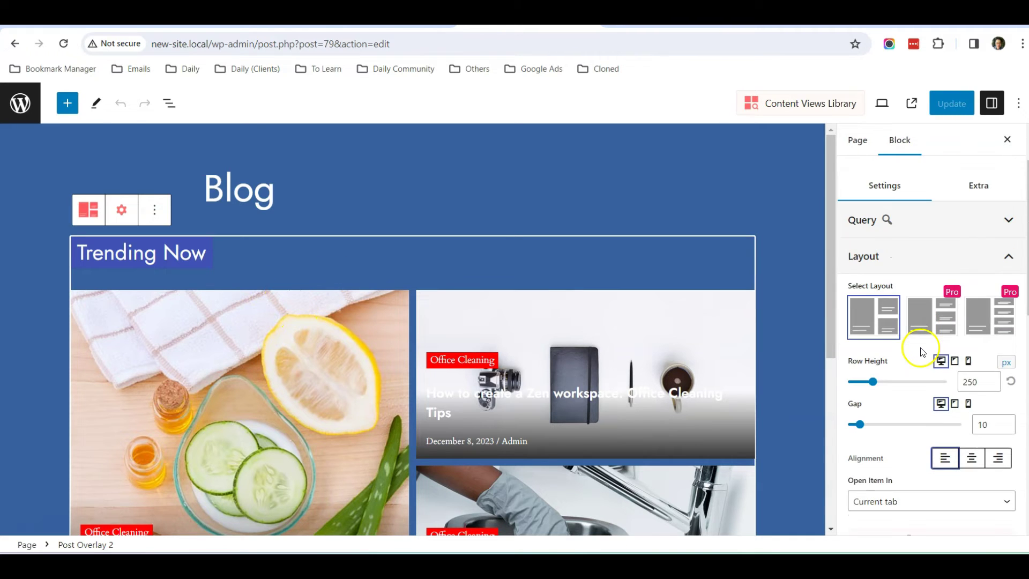
scroll(911, 364, down, 2)
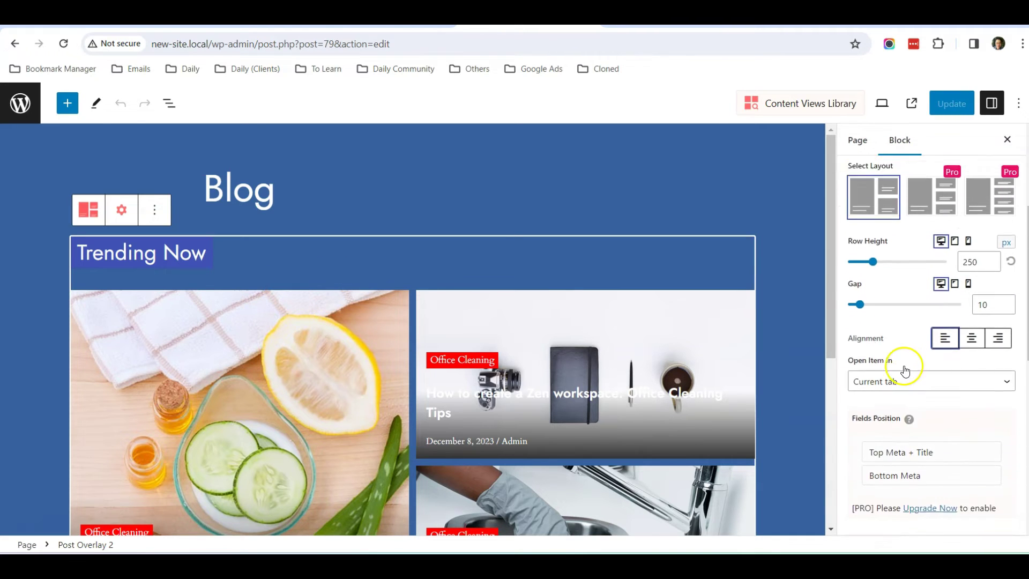
scroll(906, 365, down, 1)
scroll(898, 363, up, 2)
scroll(896, 364, down, 4)
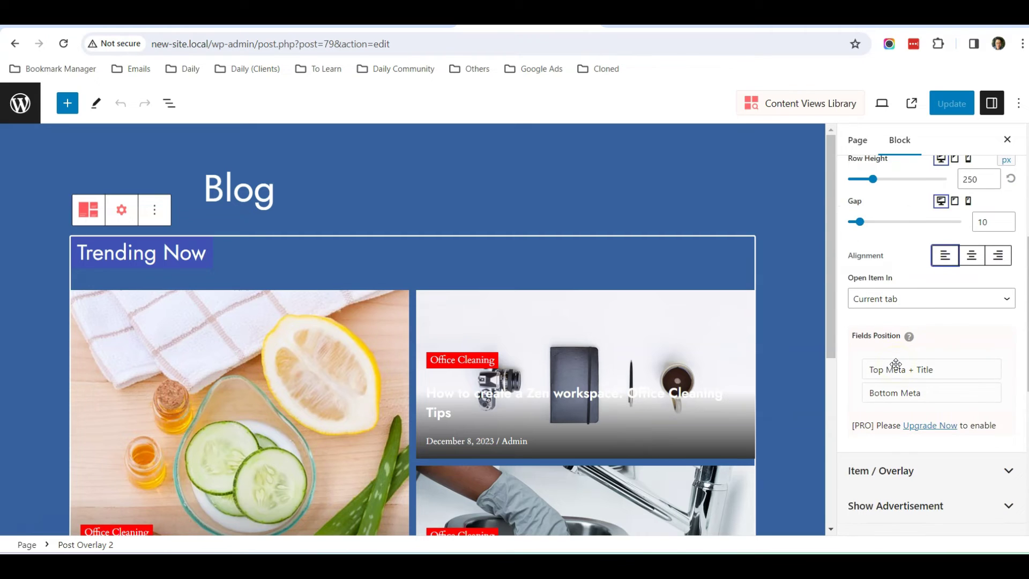
scroll(896, 364, down, 3)
scroll(898, 367, up, 2)
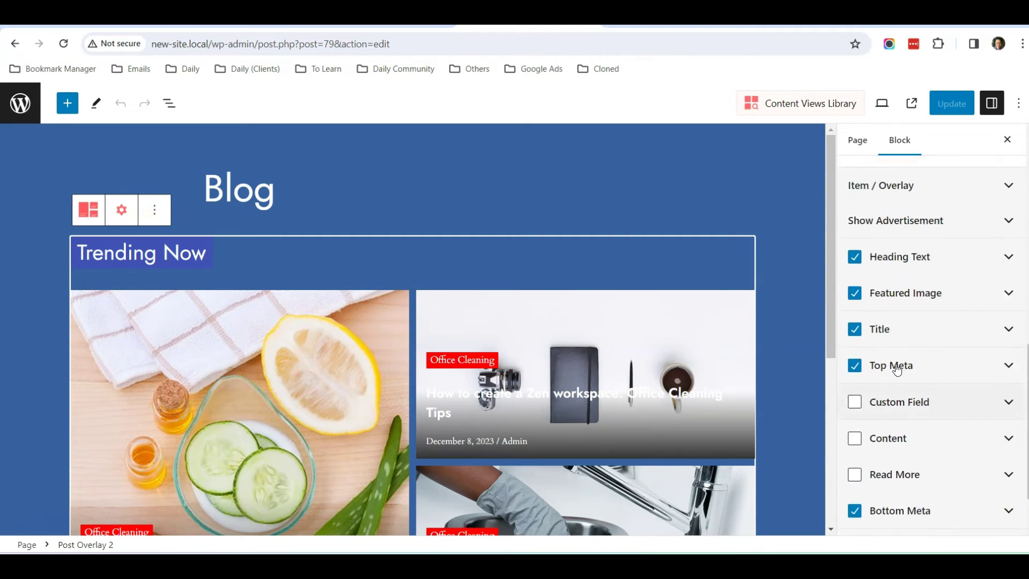
scroll(898, 370, down, 2)
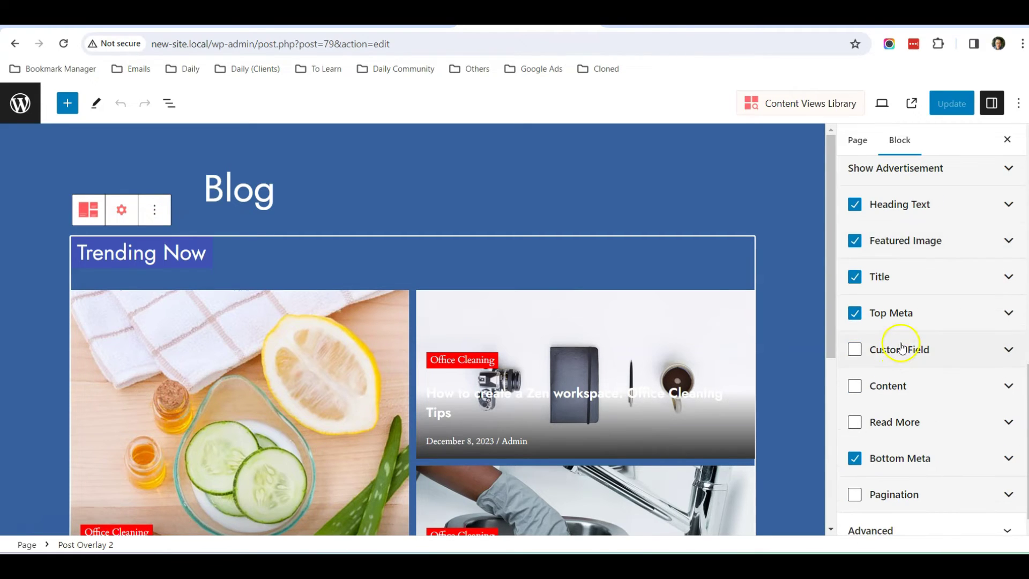
scroll(718, 370, down, 2)
scroll(921, 420, down, 1)
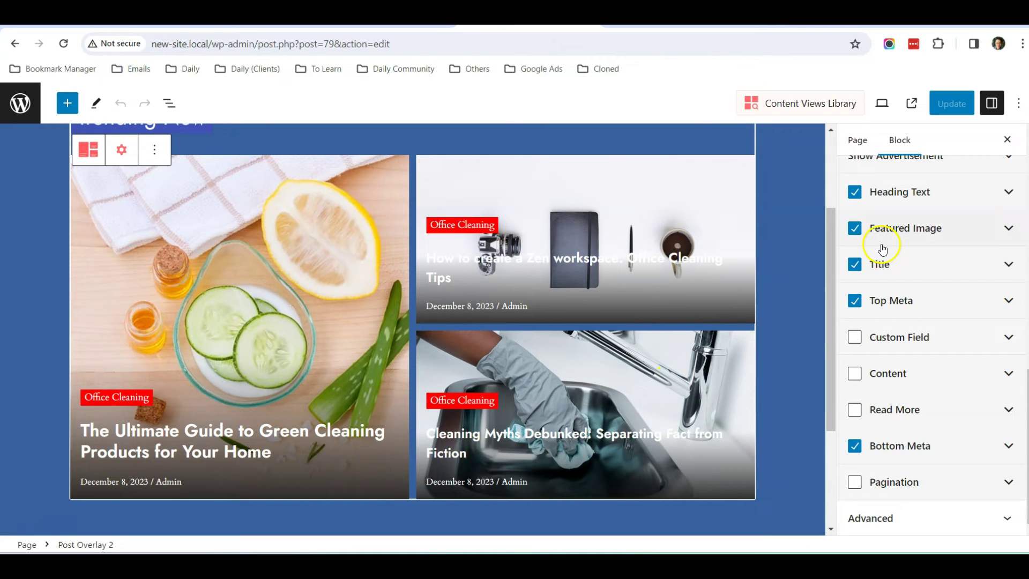
- Turn on the grid heading and change its text from 'Trending Now' to 'Recent Posts'
click(855, 192)
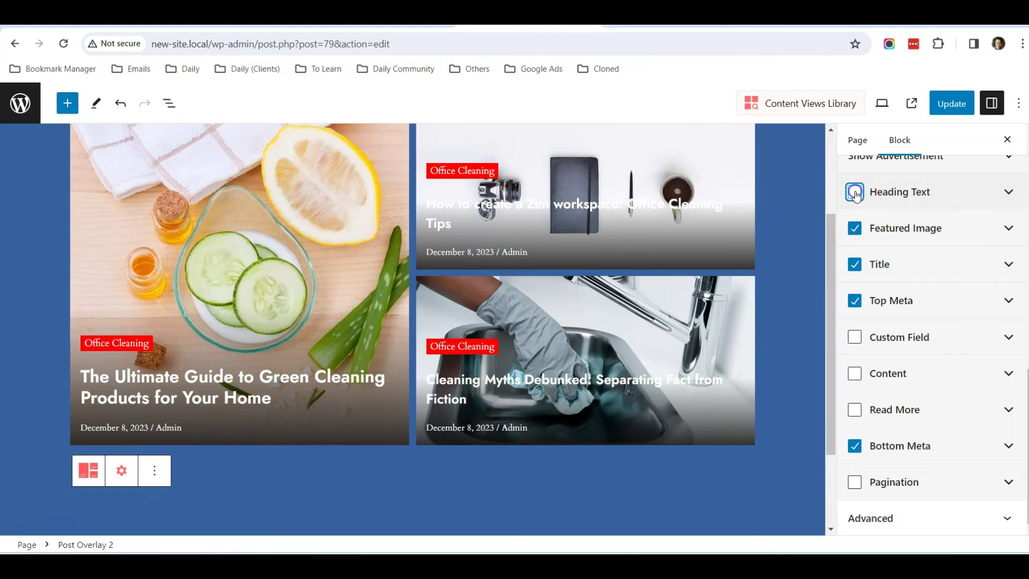
scroll(675, 318, up, 3)
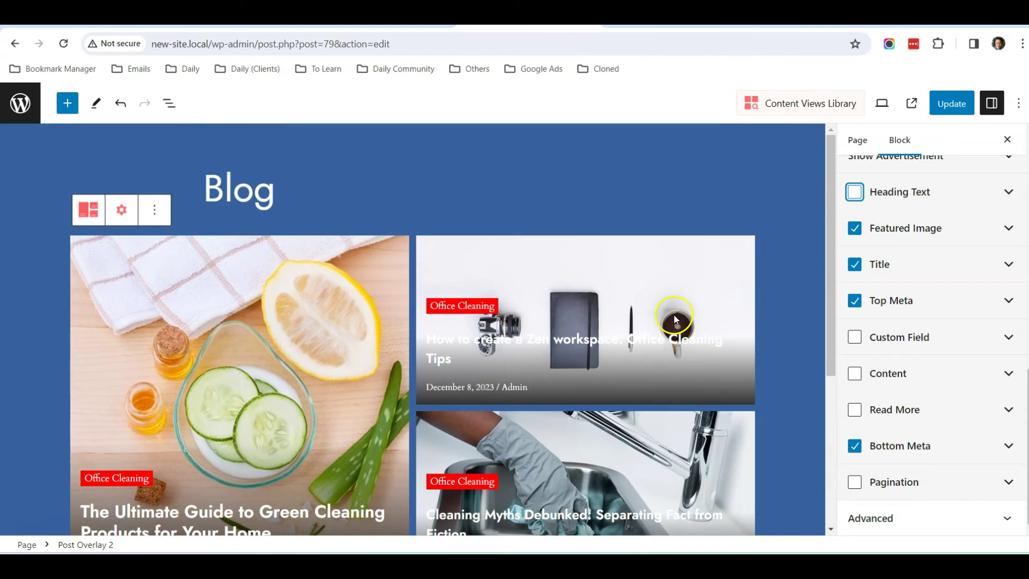
click(855, 192)
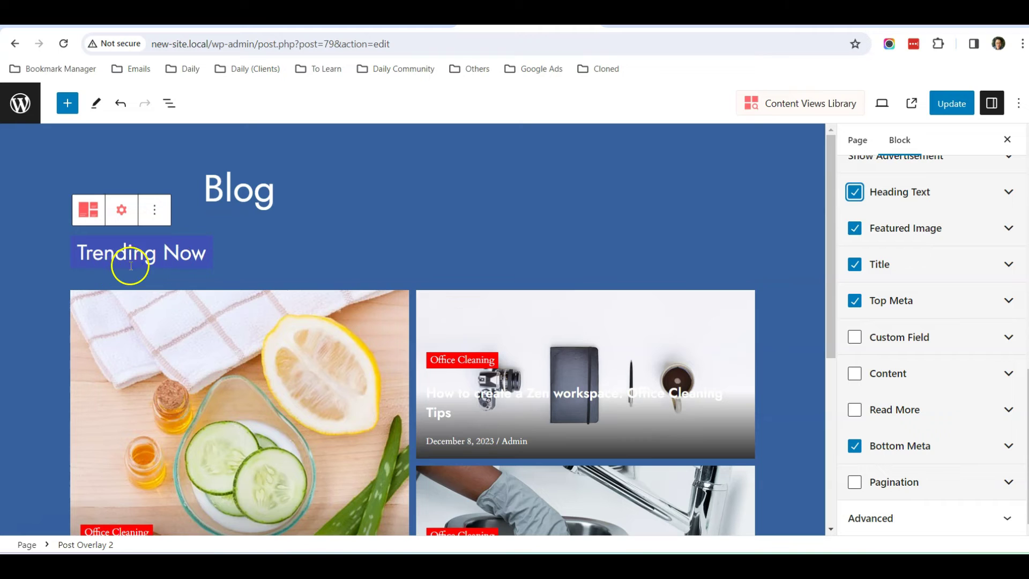
click(1009, 192)
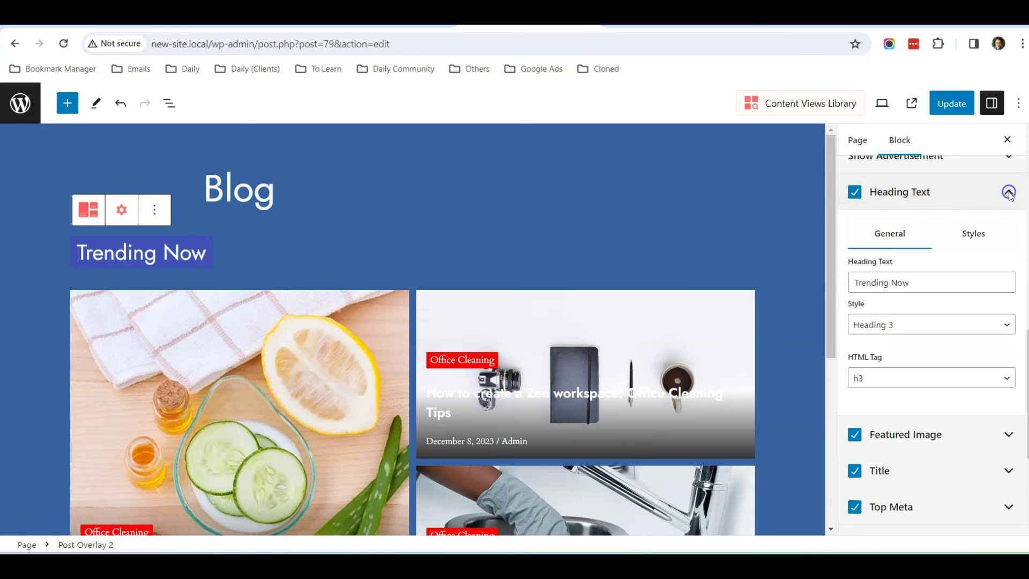
click(917, 283)
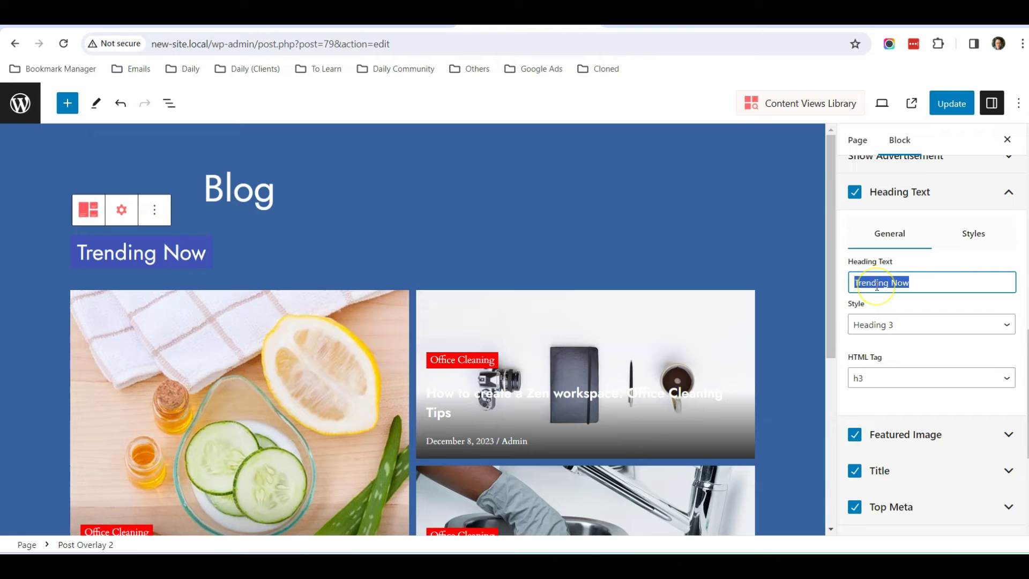
text(R)
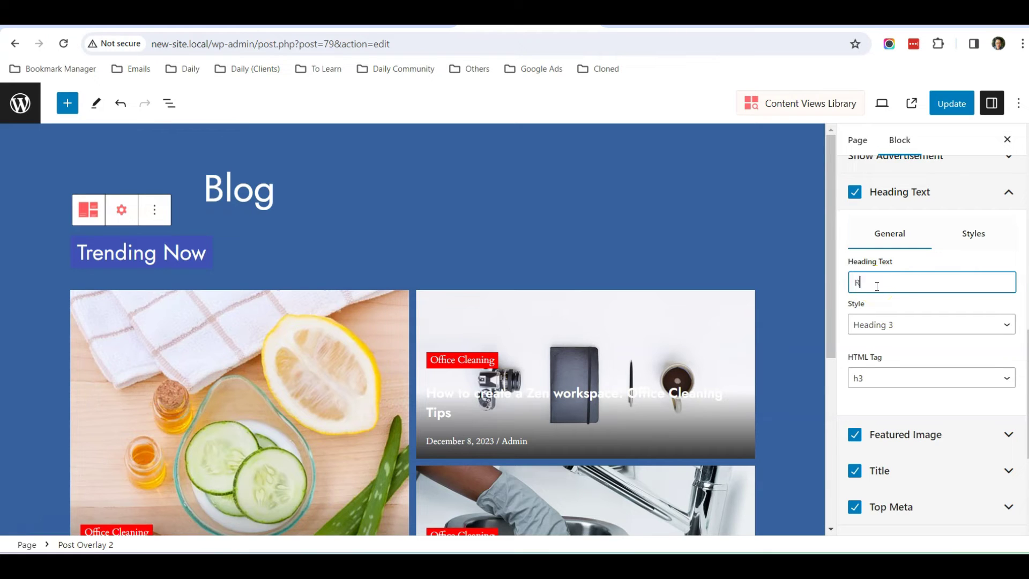
text(ecent Posts)
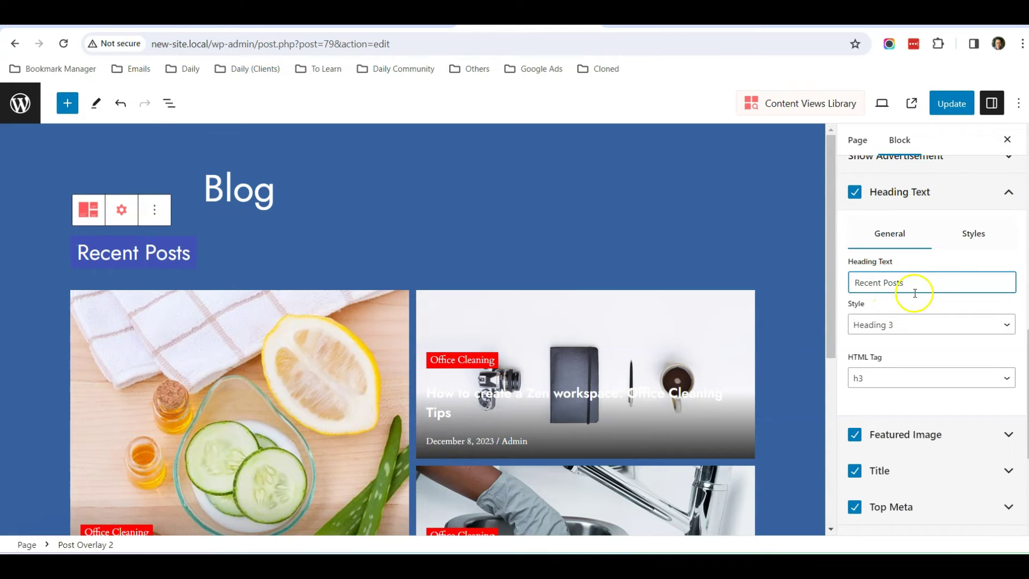
click(1007, 194)
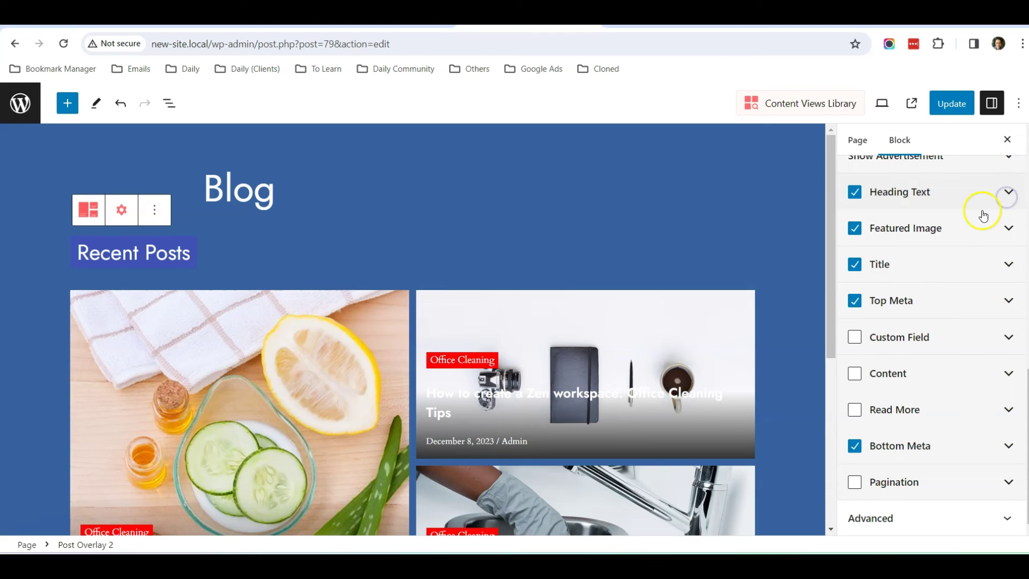
click(1006, 229)
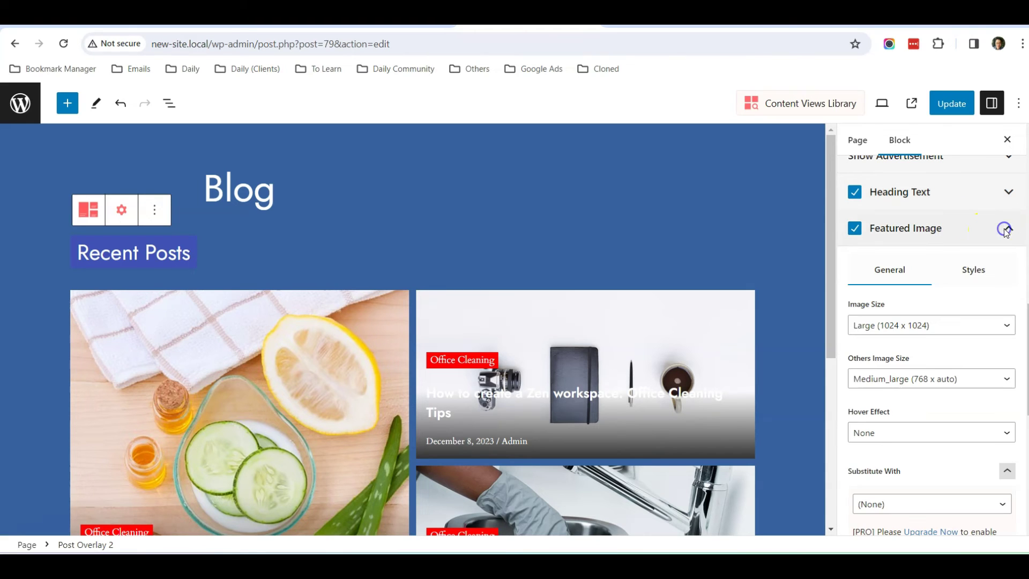
scroll(974, 266, down, 1)
scroll(661, 420, down, 2)
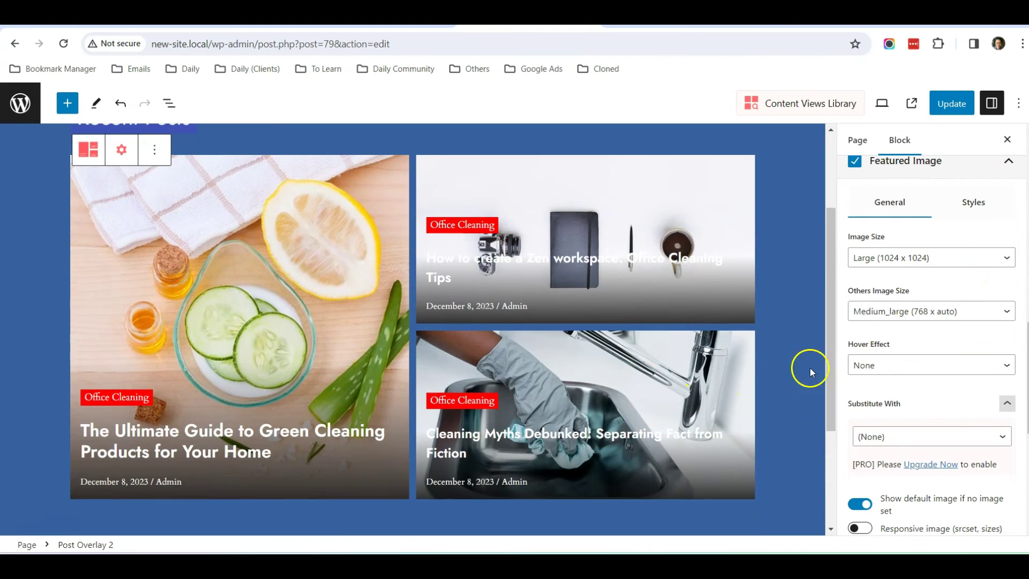
scroll(892, 356, down, 3)
scroll(917, 362, up, 2)
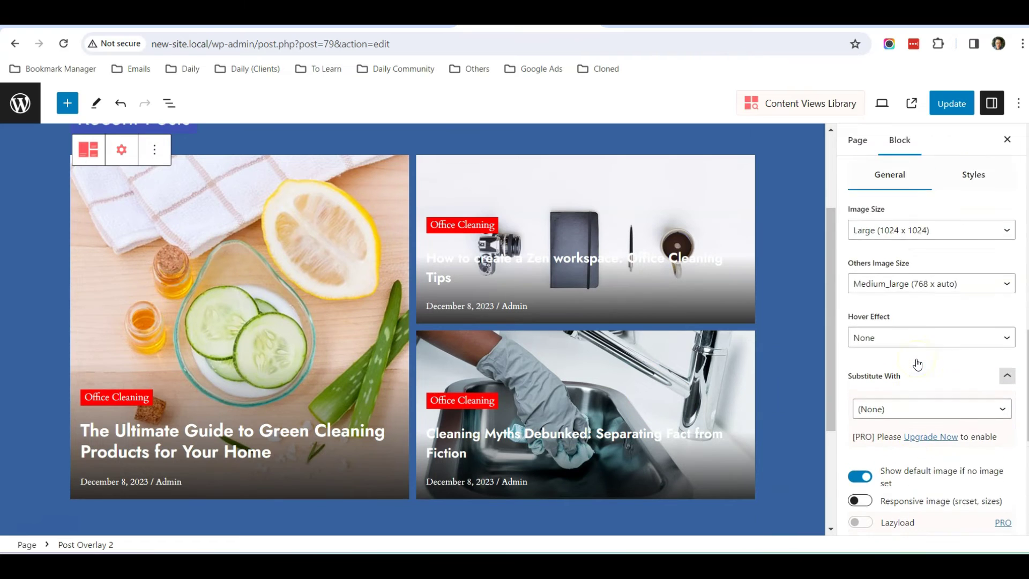
scroll(918, 363, up, 3)
click(1012, 296)
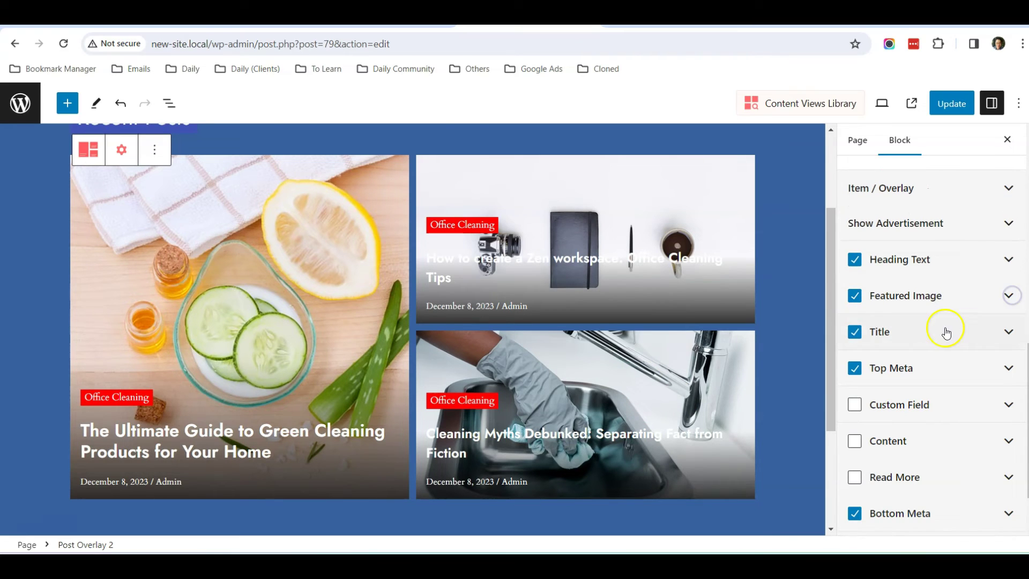
click(854, 328)
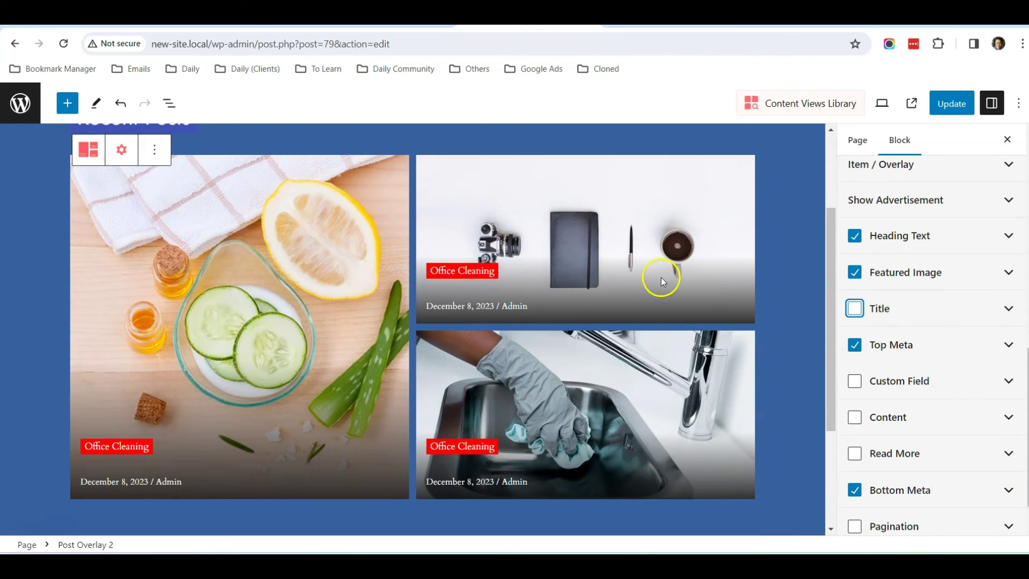
click(854, 308)
scroll(856, 312, up, 3)
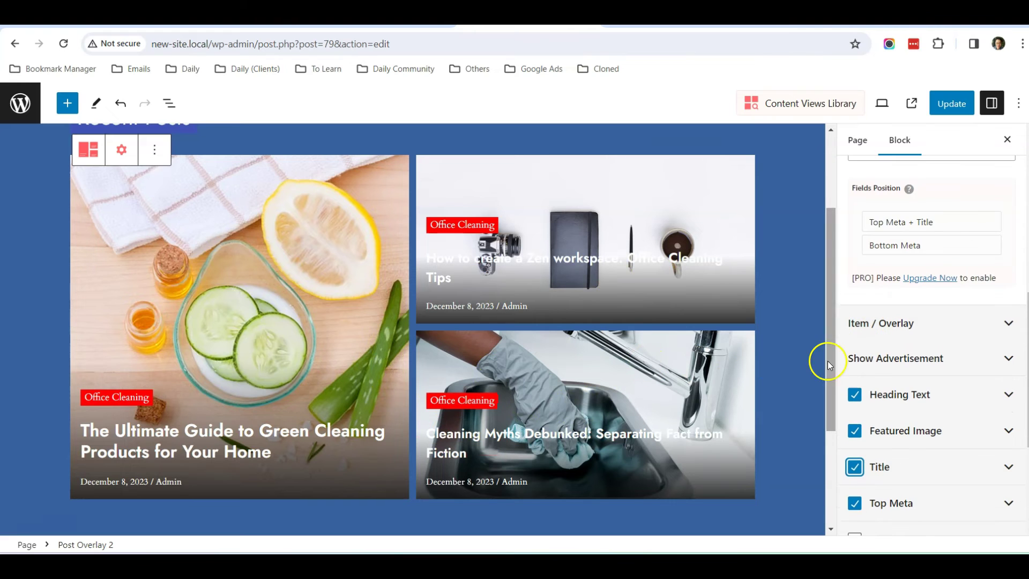
scroll(884, 348, up, 3)
scroll(888, 352, up, 5)
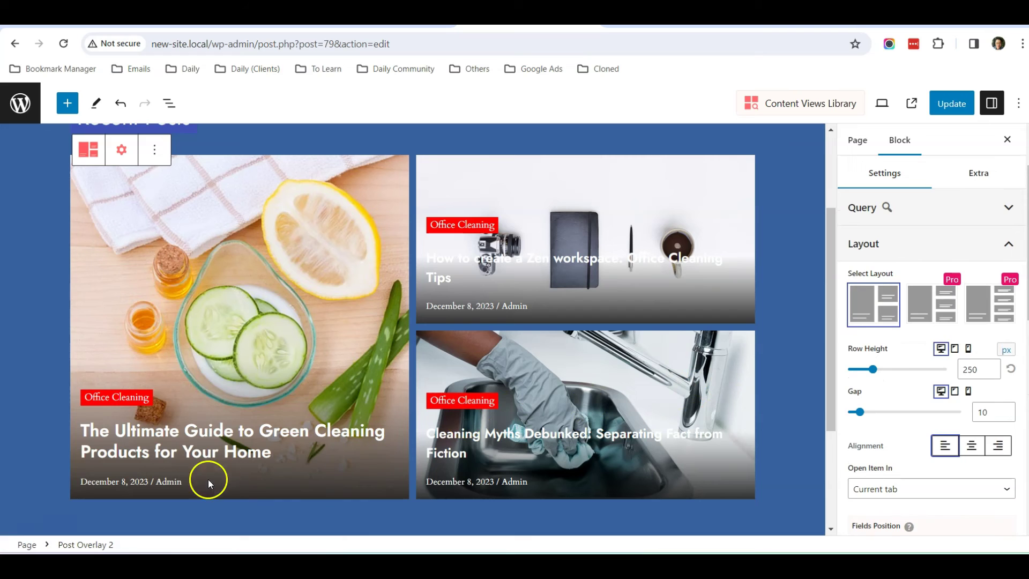
scroll(911, 354, down, 6)
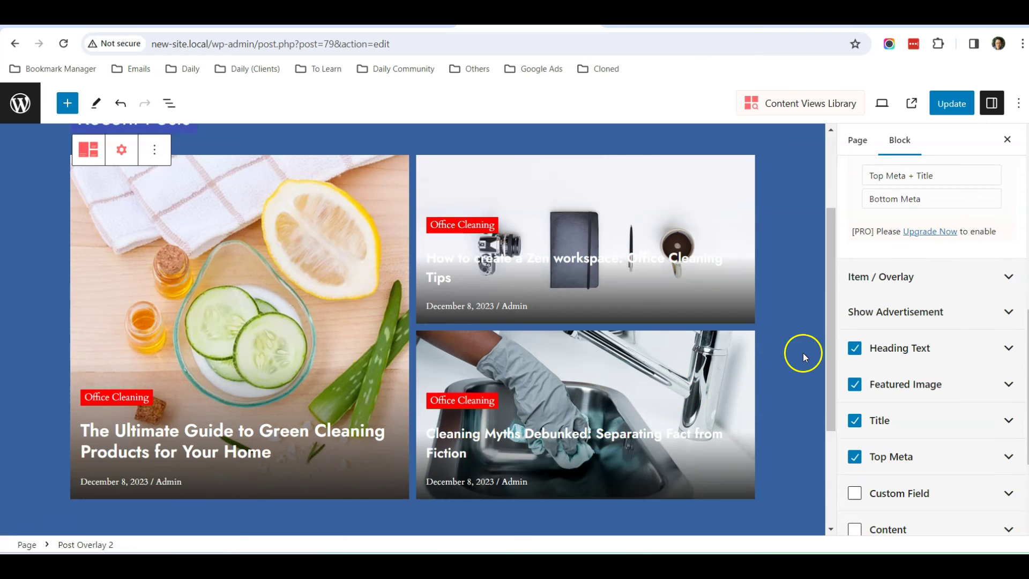
- In Item / Overlay settings, change the overlay type from gradient to solid Color
click(910, 279)
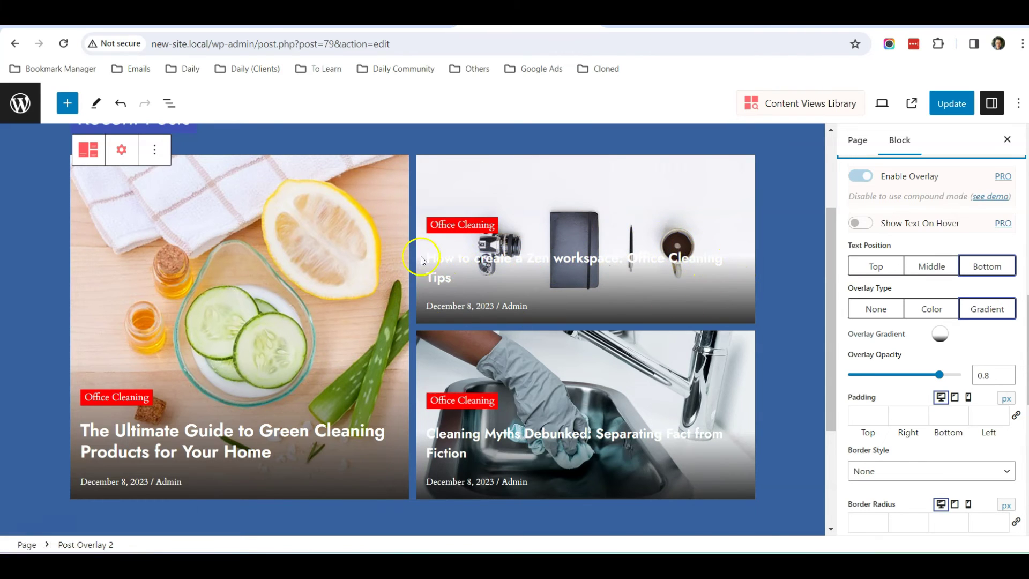
scroll(918, 247, up, 1)
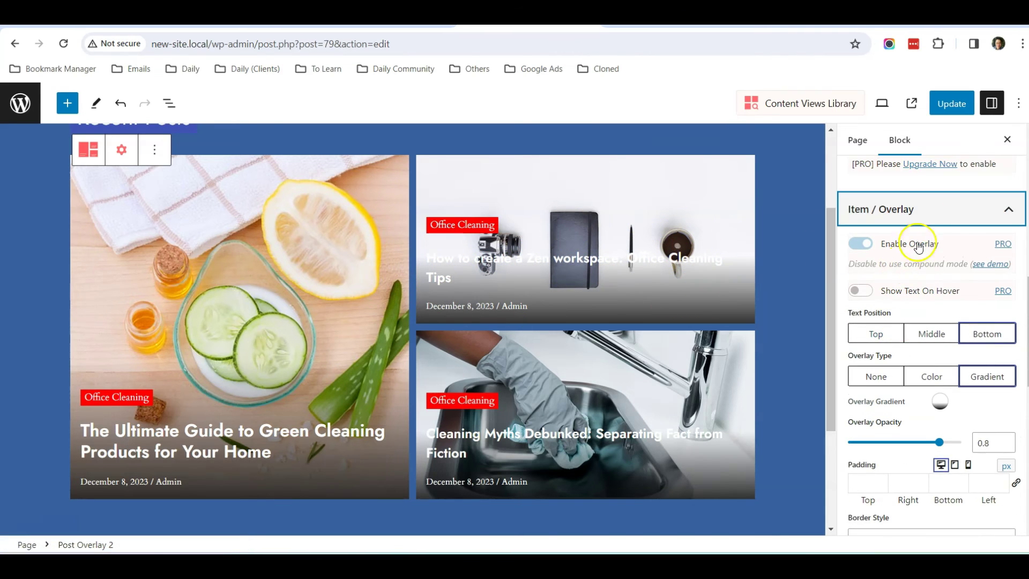
scroll(943, 241, down, 1)
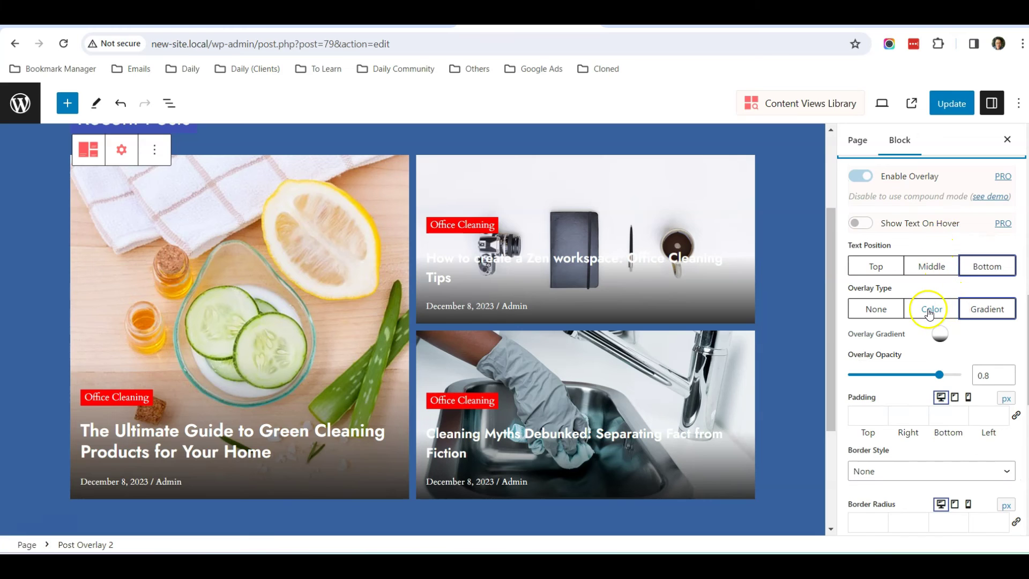
scroll(930, 314, up, 1)
click(932, 381)
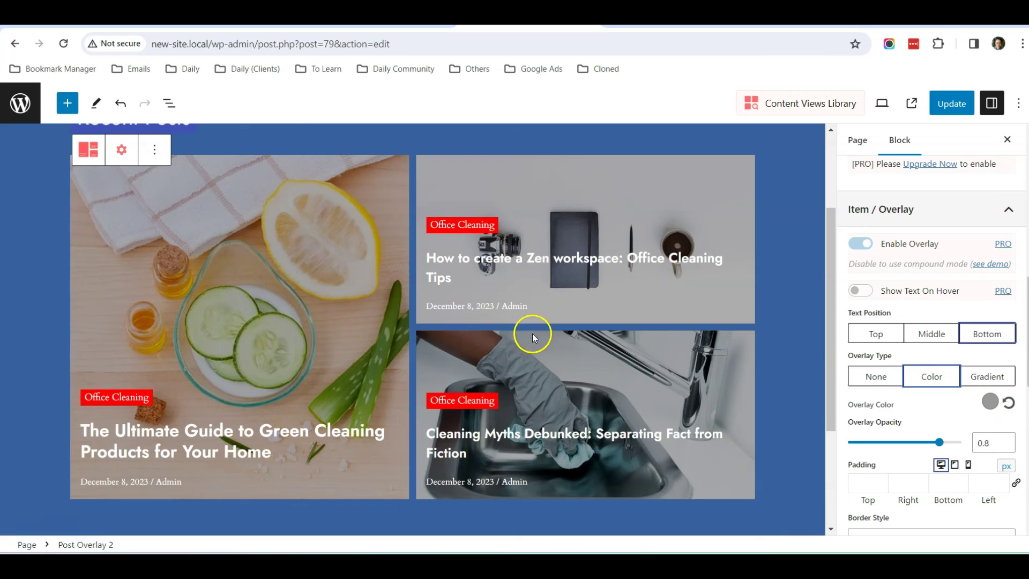
- Save the Blog page with Update
scroll(930, 367, down, 3)
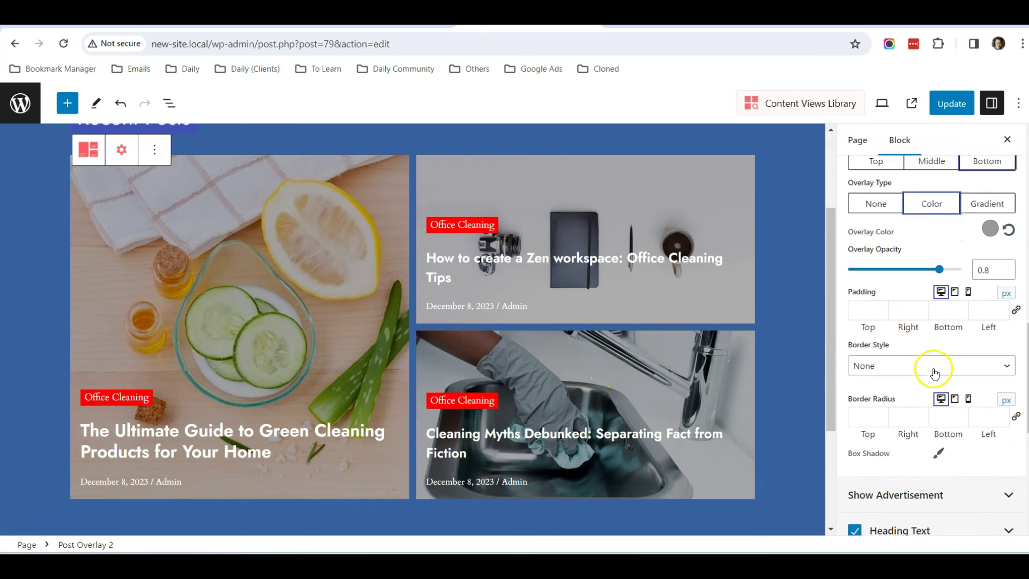
scroll(930, 367, up, 1)
scroll(932, 372, down, 6)
scroll(936, 377, down, 1)
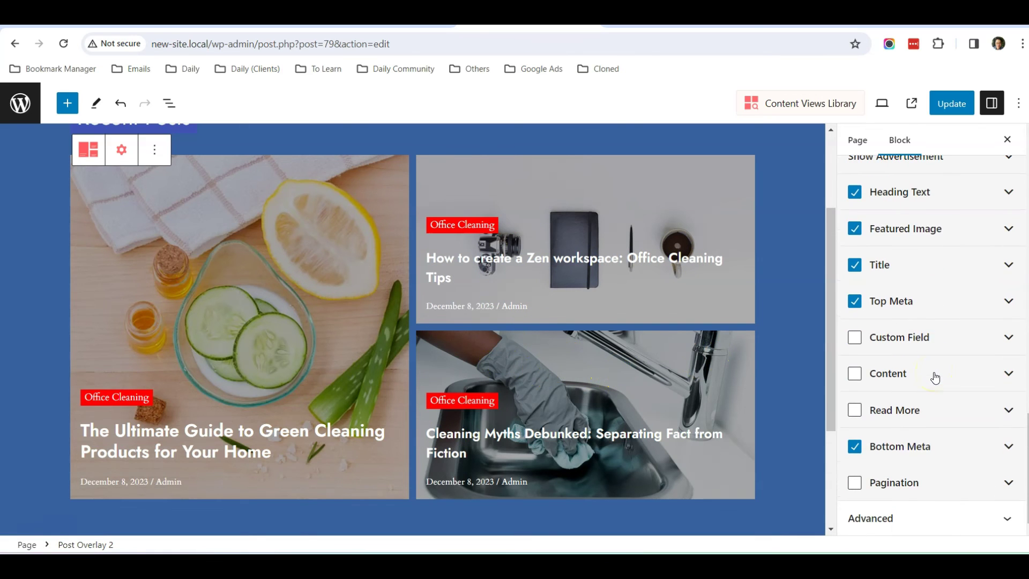
scroll(935, 378, up, 15)
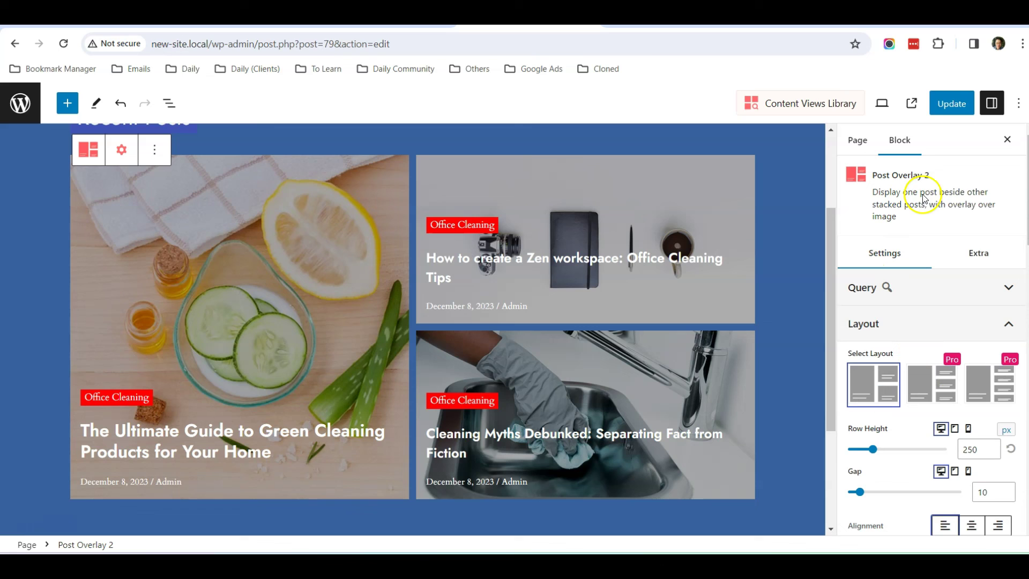
click(950, 104)
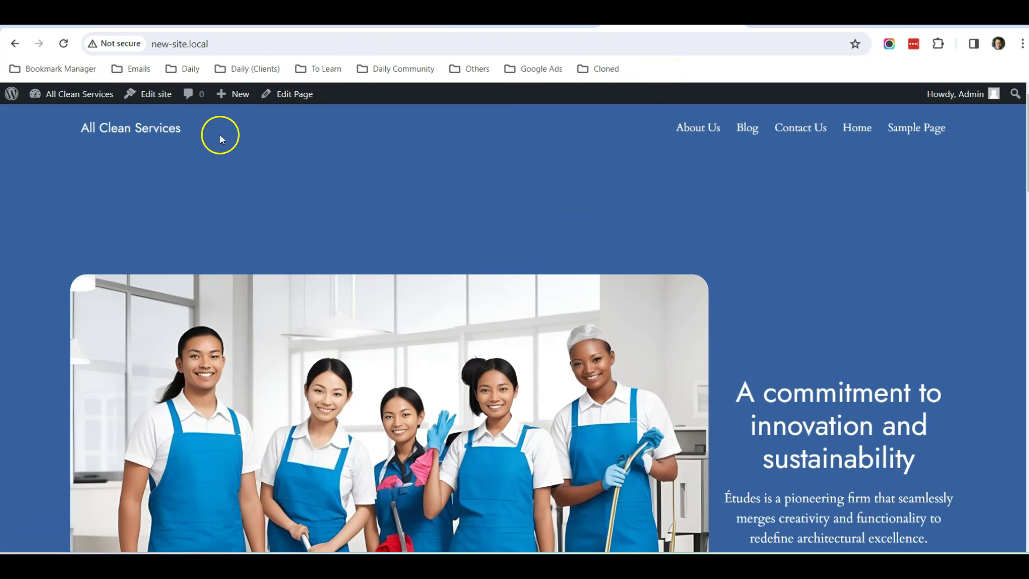
- From the site homepage, go to Blog and scroll through the grey-tinted Recent Posts grid
click(125, 131)
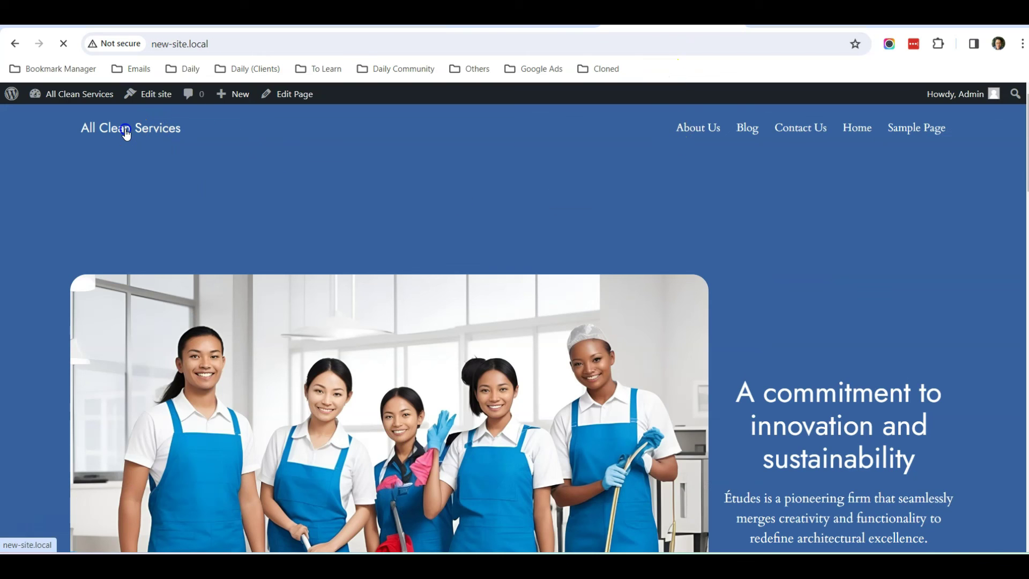
click(747, 128)
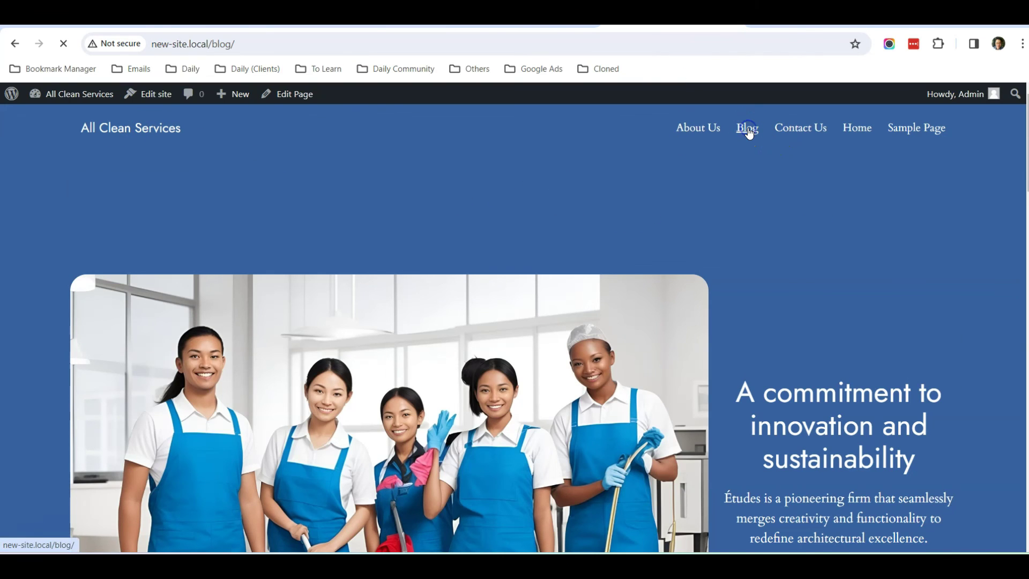
scroll(718, 218, down, 4)
scroll(686, 252, up, 4)
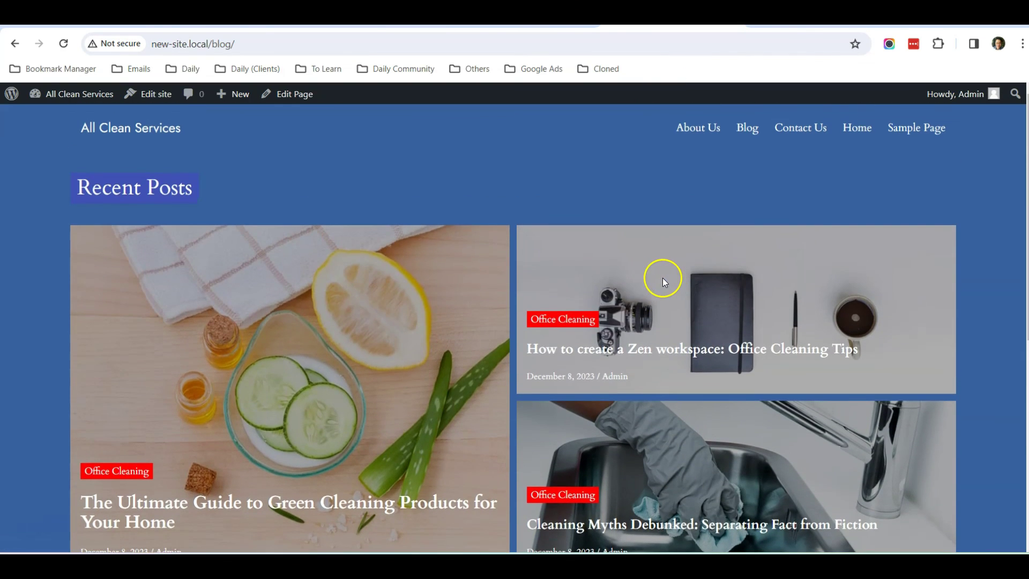
scroll(659, 278, down, 2)
scroll(639, 295, down, 3)
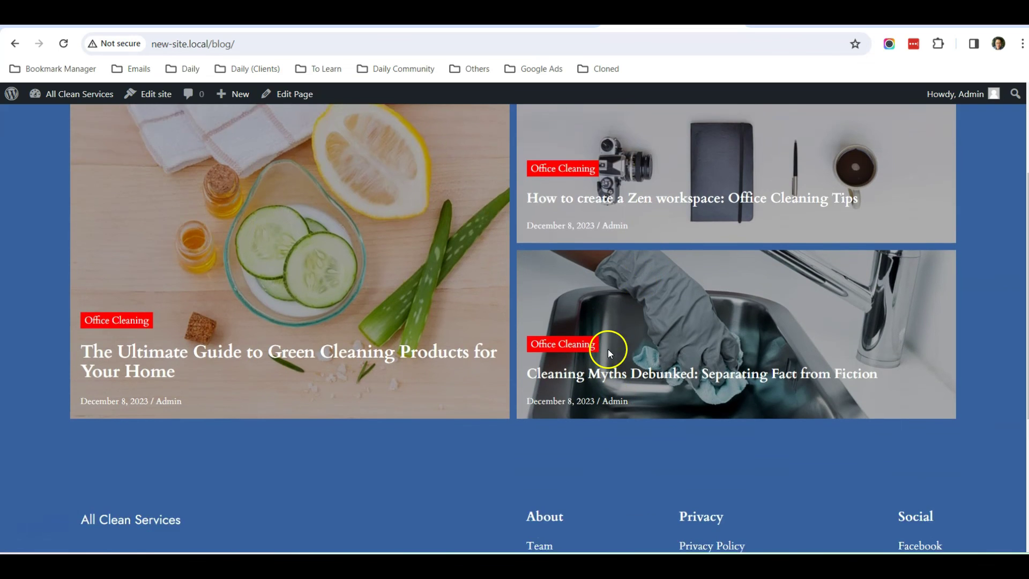
scroll(370, 391, up, 5)
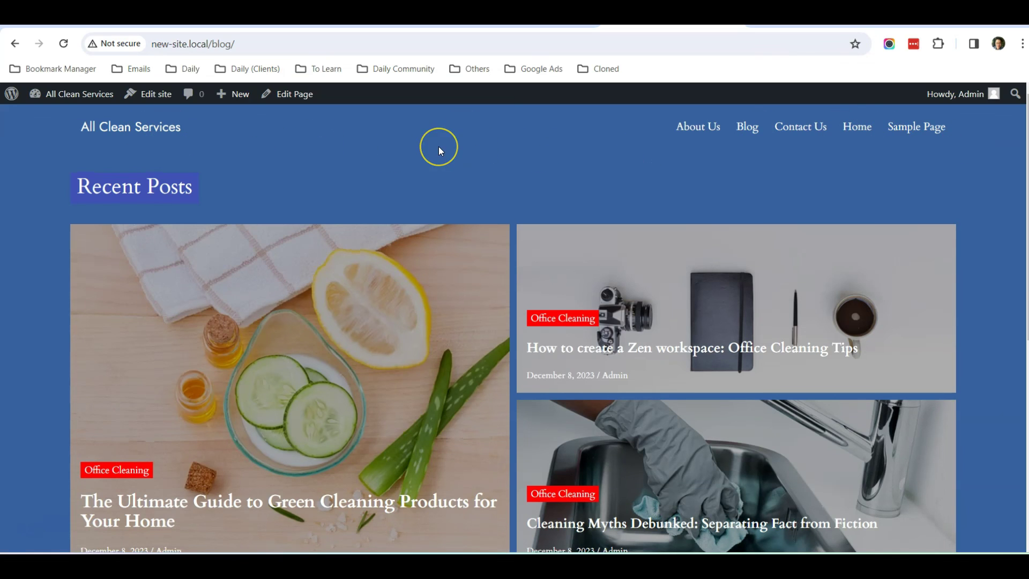
scroll(439, 147, down, 7)
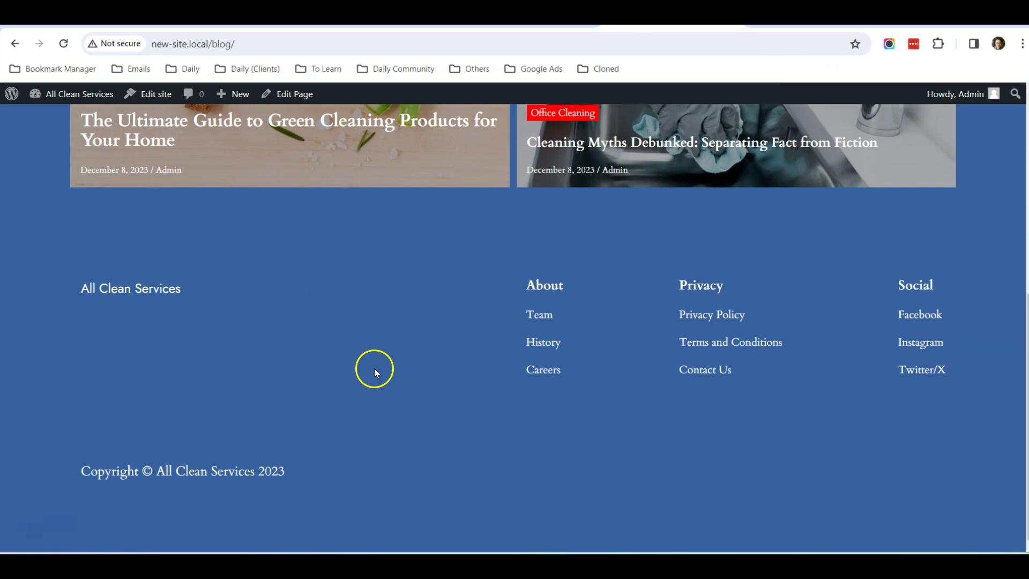
scroll(500, 349, up, 7)
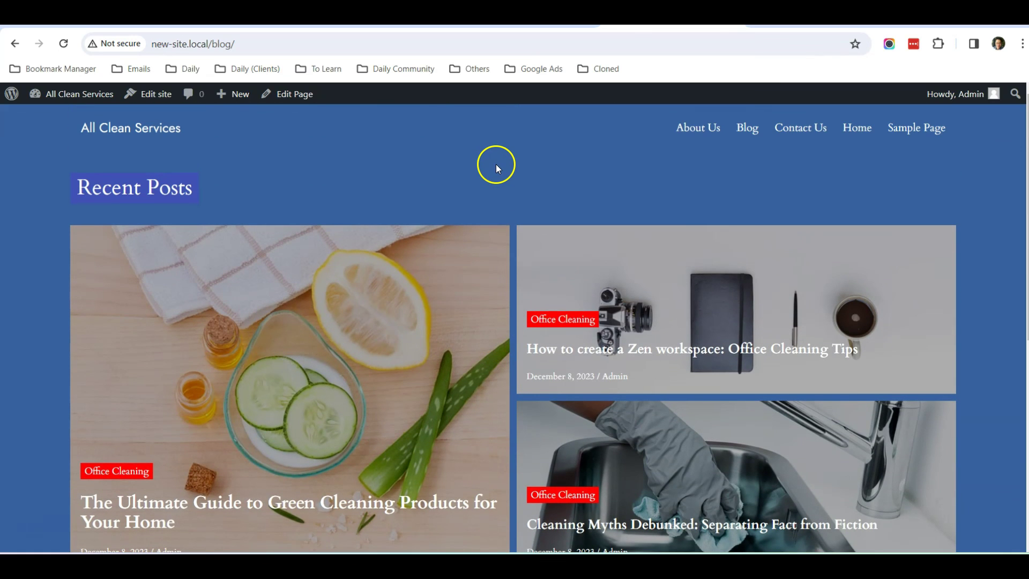